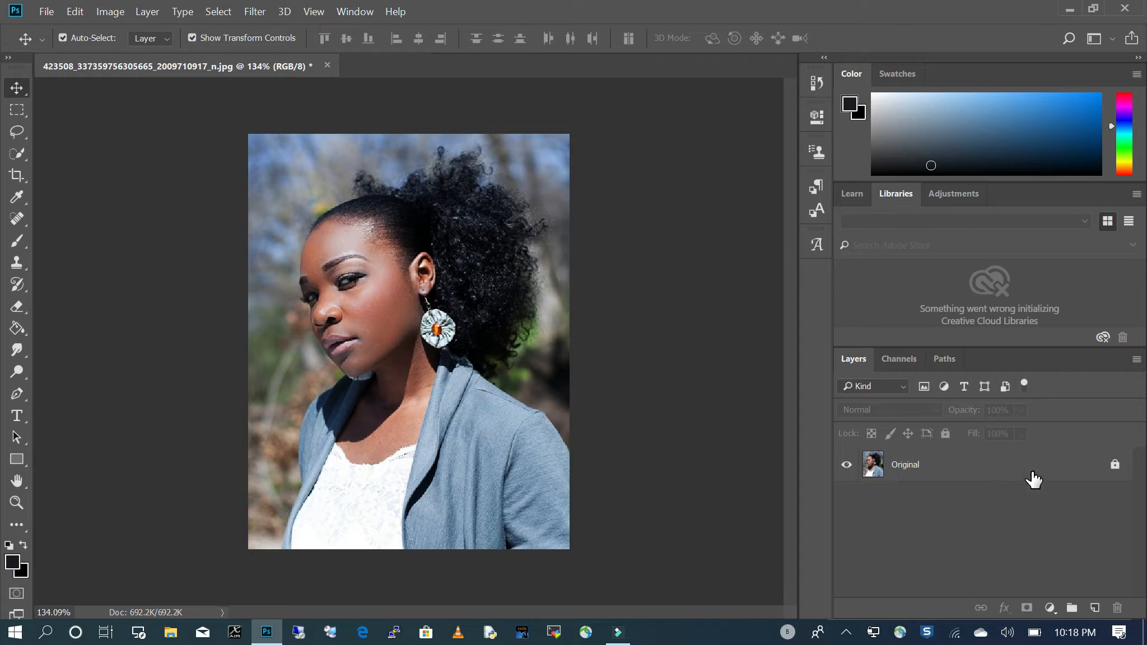
Duplicate the Original layer, rename the copy Body and unlock it
{"action": "left_click_drag", "start_coordinate": [1072, 466], "coordinate": [1095, 609]}
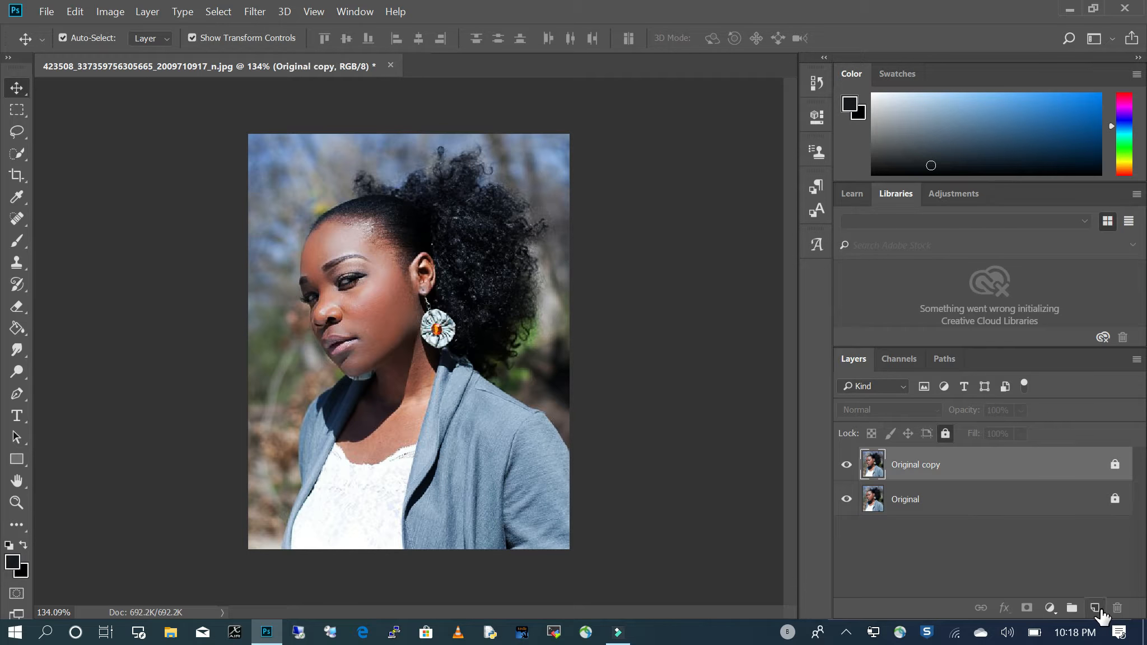
{"action": "double_click", "coordinate": [905, 467]}
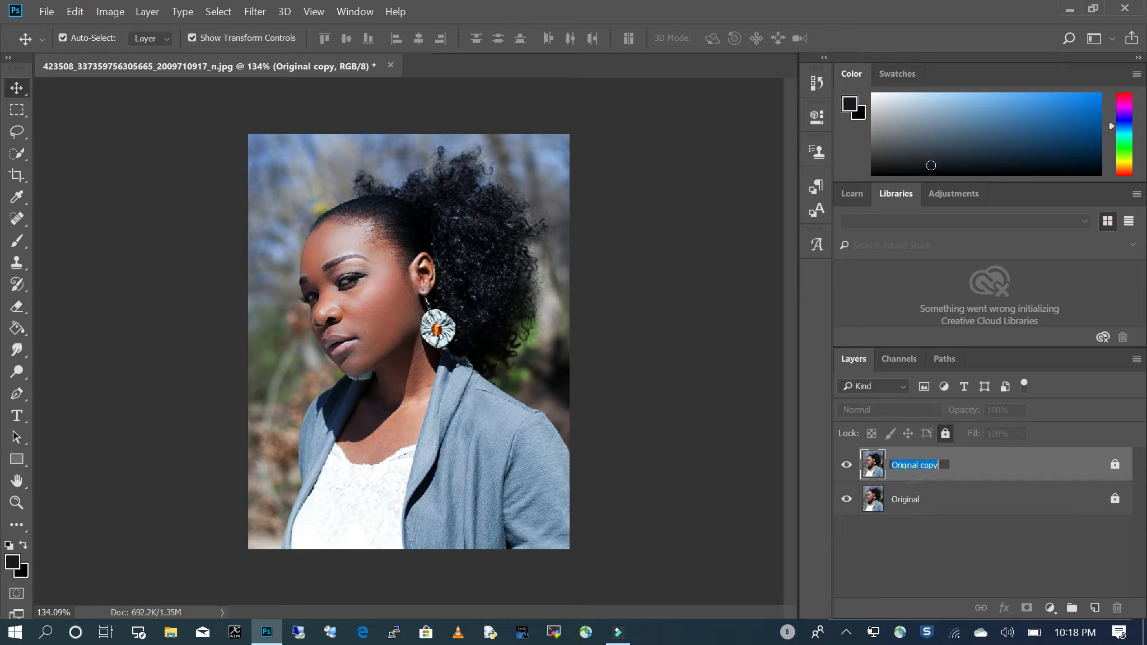
{"action": "type", "text": "Body"}
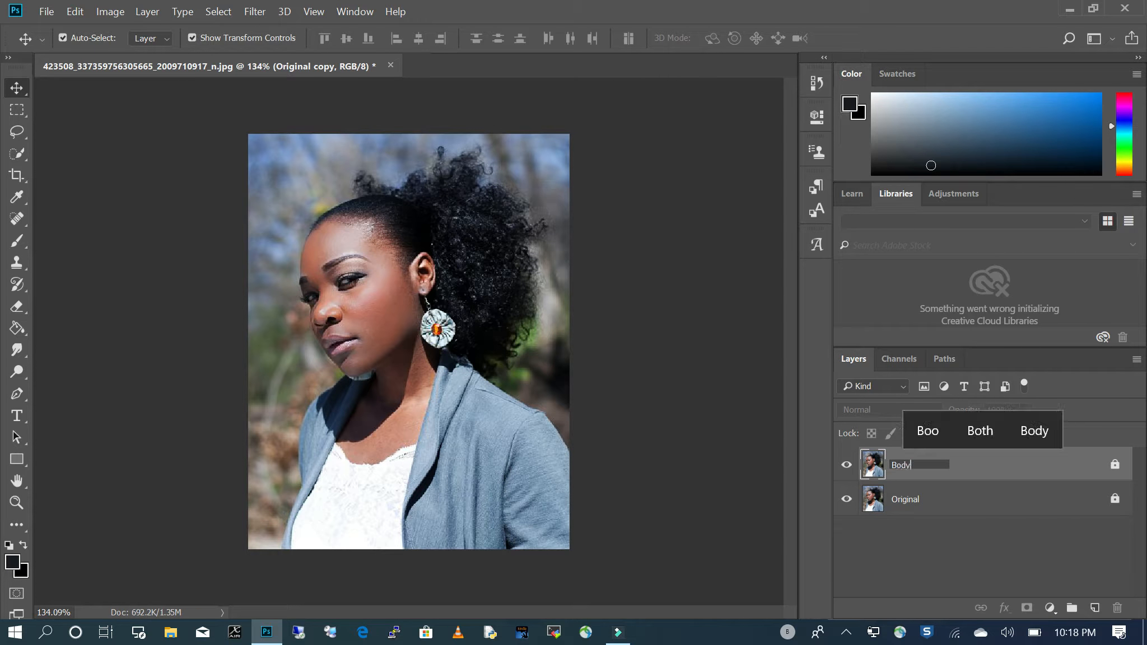
{"action": "key", "text": "Return"}
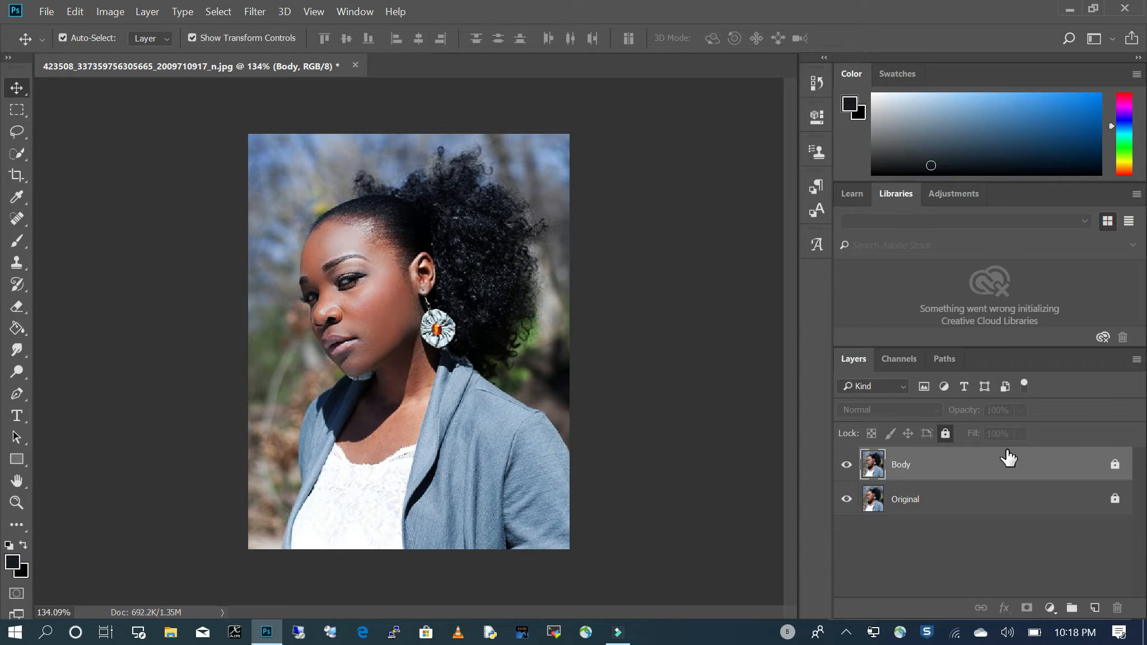
{"action": "left_click", "coordinate": [947, 435]}
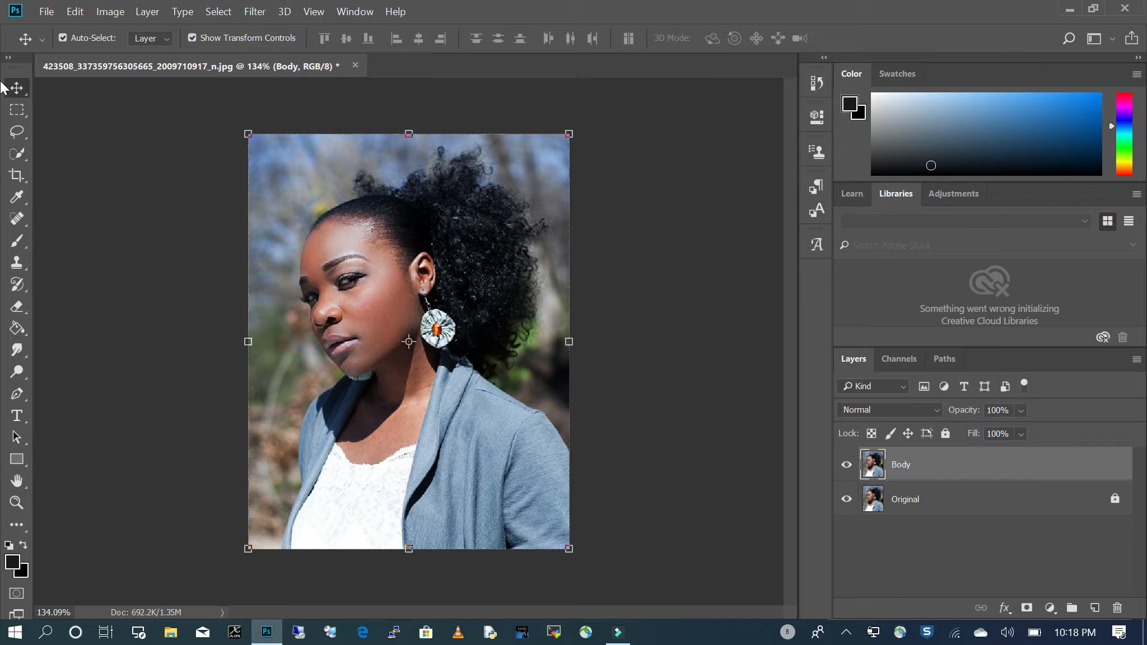
Mask the Body layer to the woman using Select Subject, and hide the Original layer
{"action": "left_click", "coordinate": [19, 154]}
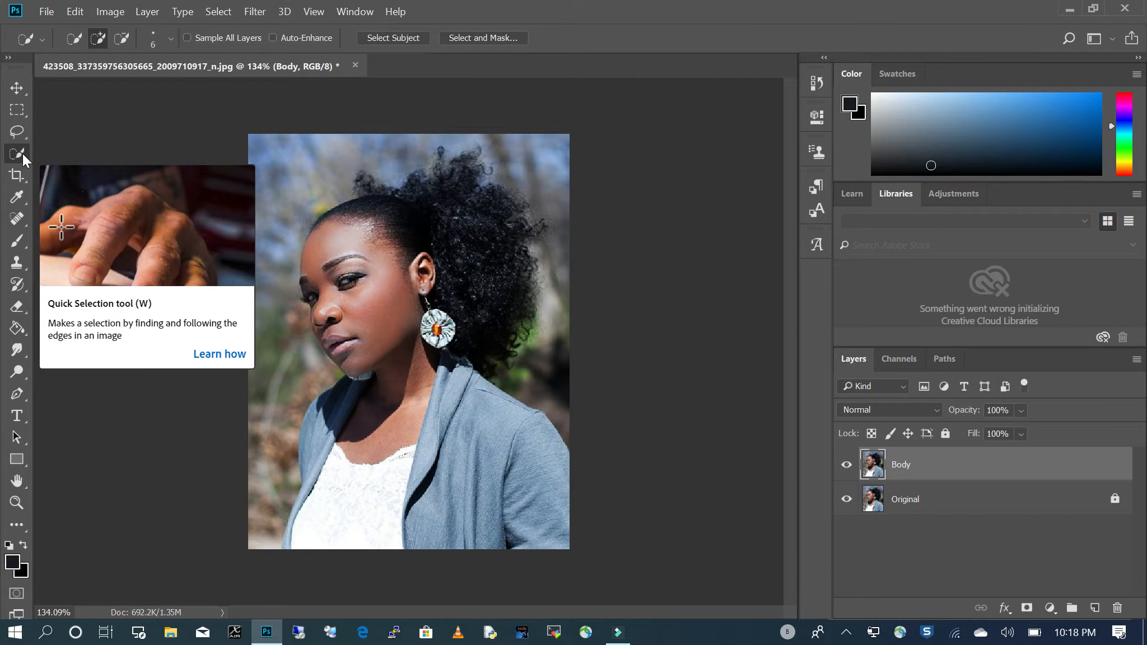
{"action": "left_click", "coordinate": [406, 39]}
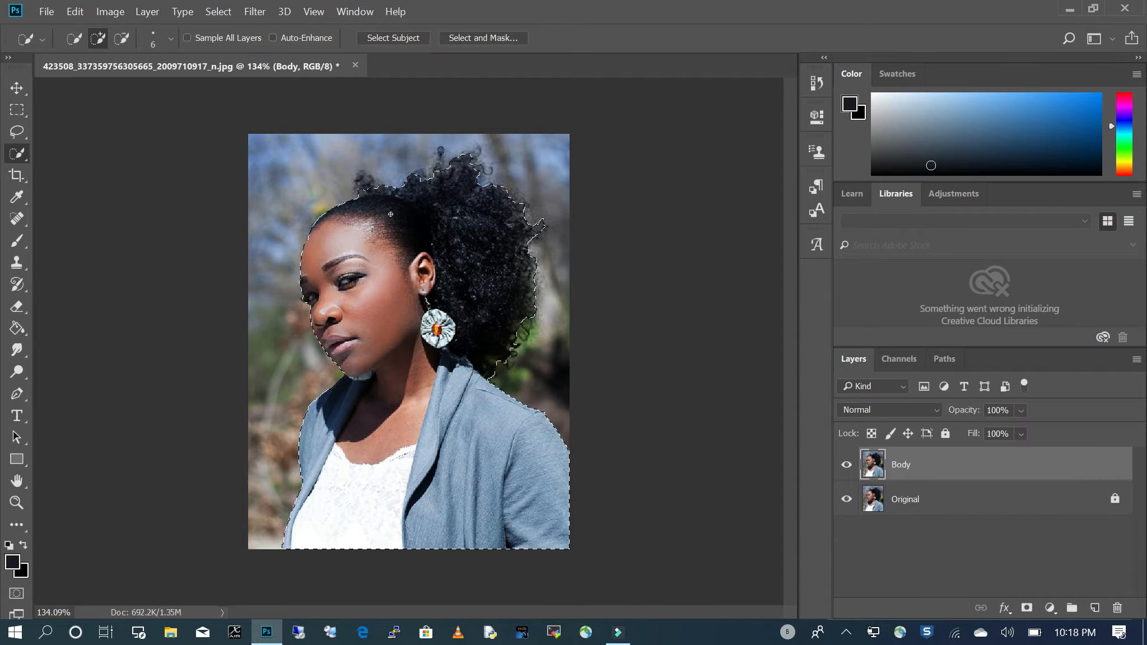
{"action": "scroll", "coordinate": [312, 229], "scroll_direction": "up", "scroll_amount": 5}
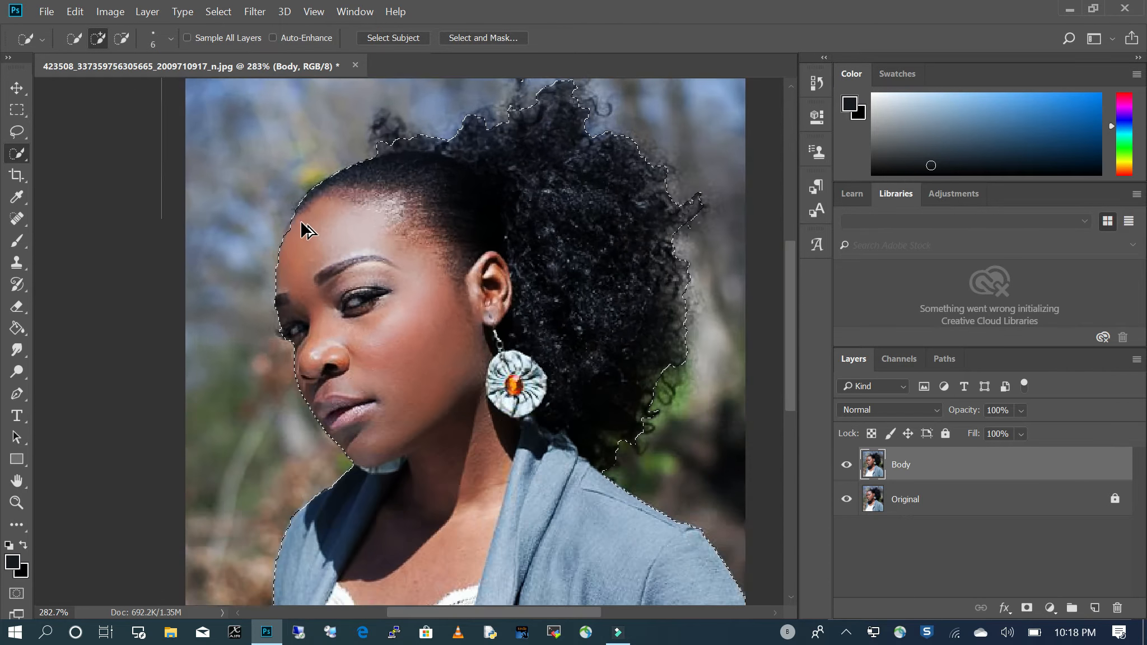
{"action": "scroll", "coordinate": [294, 221], "scroll_direction": "up", "scroll_amount": 1}
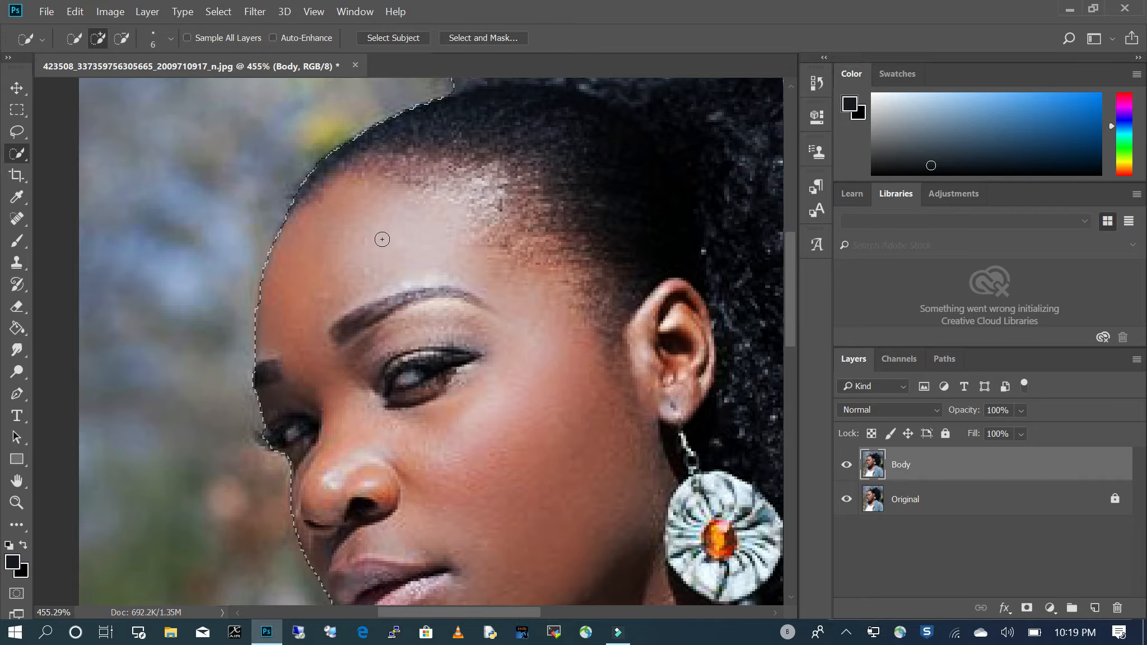
{"action": "scroll", "coordinate": [389, 200], "scroll_direction": "down", "scroll_amount": 5}
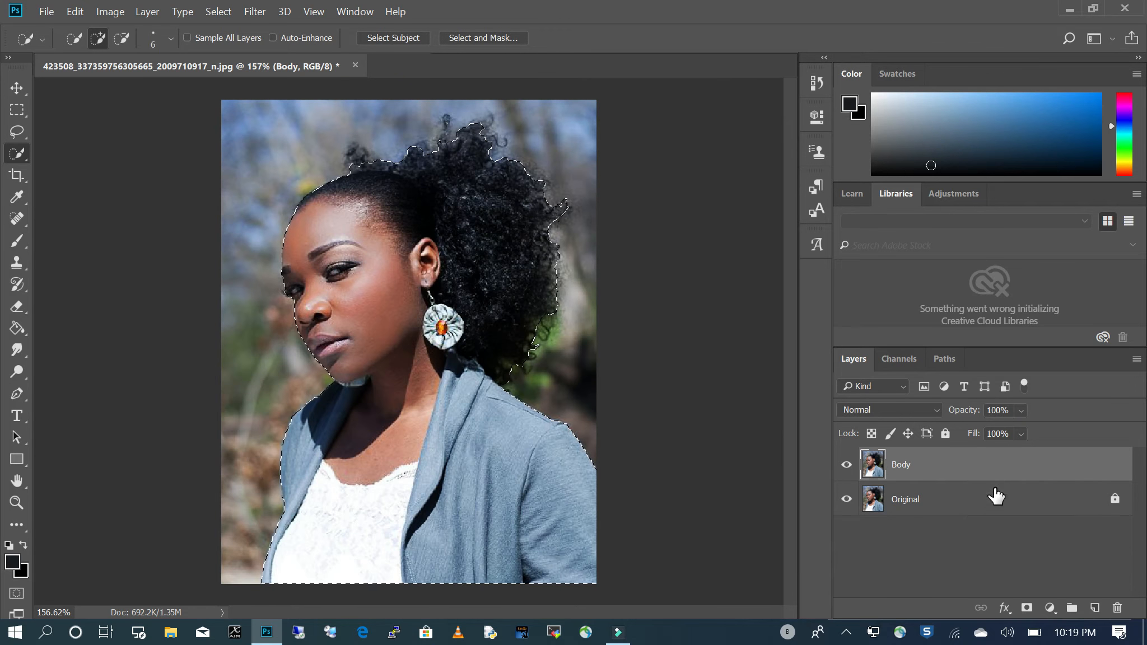
{"action": "left_click", "coordinate": [1027, 608]}
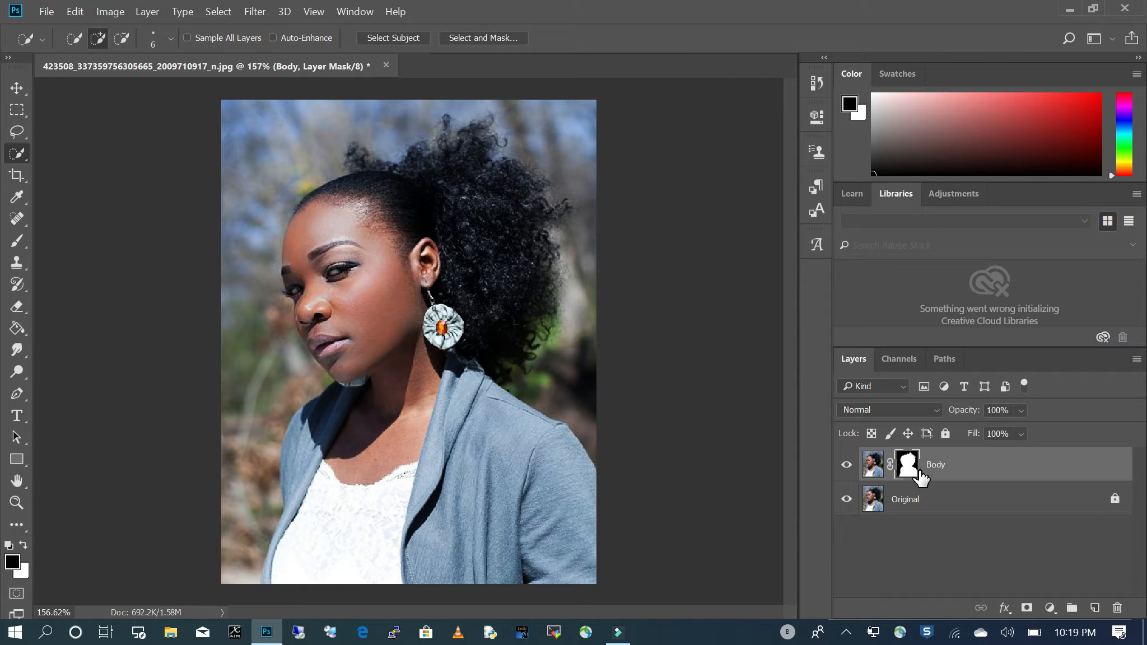
{"action": "left_click", "coordinate": [847, 497]}
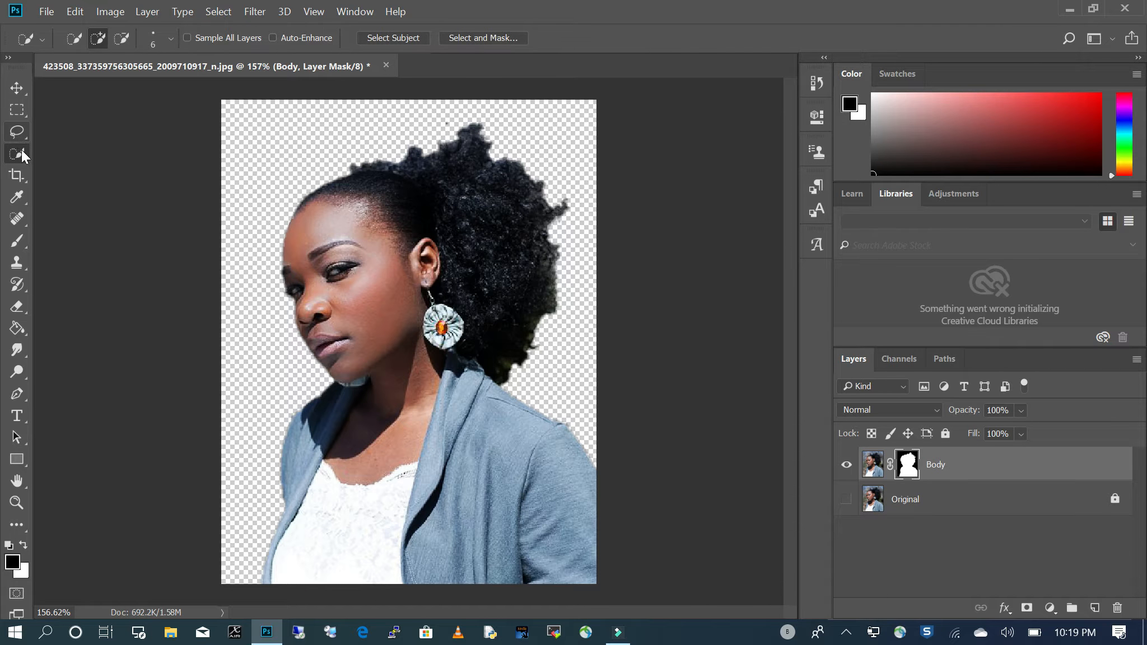
Lasso the outer fringe of the hair from the top of the head around the curls down to the shoulder
{"action": "left_click", "coordinate": [17, 132]}
{"action": "key", "text": "x"}
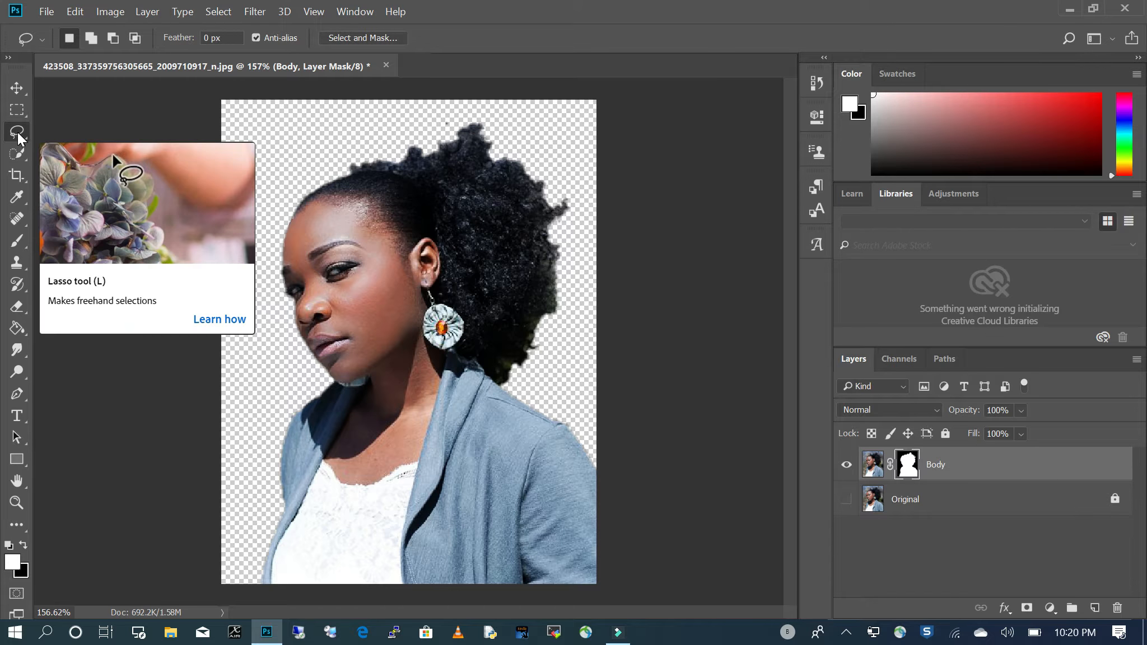
{"action": "left_click", "coordinate": [349, 174]}
{"action": "left_click", "coordinate": [350, 173]}
{"action": "mouse_move", "coordinate": [349, 173]}
{"action": "left_mouse_down"}
{"action": "mouse_move", "coordinate": [483, 161]}
{"action": "mouse_move", "coordinate": [505, 186]}
{"action": "mouse_move", "coordinate": [519, 295]}
{"action": "mouse_move", "coordinate": [494, 351]}
{"action": "mouse_move", "coordinate": [502, 387]}
{"action": "mouse_move", "coordinate": [527, 383]}
{"action": "mouse_move", "coordinate": [553, 337]}
{"action": "mouse_move", "coordinate": [583, 235]}
{"action": "left_mouse_up"}
{"action": "mouse_move", "coordinate": [565, 162]}
{"action": "left_mouse_down"}
{"action": "mouse_move", "coordinate": [493, 114]}
{"action": "mouse_move", "coordinate": [422, 112]}
{"action": "mouse_move", "coordinate": [362, 137]}
{"action": "left_mouse_up"}
{"action": "left_click_drag", "start_coordinate": [350, 177], "coordinate": [349, 174]}
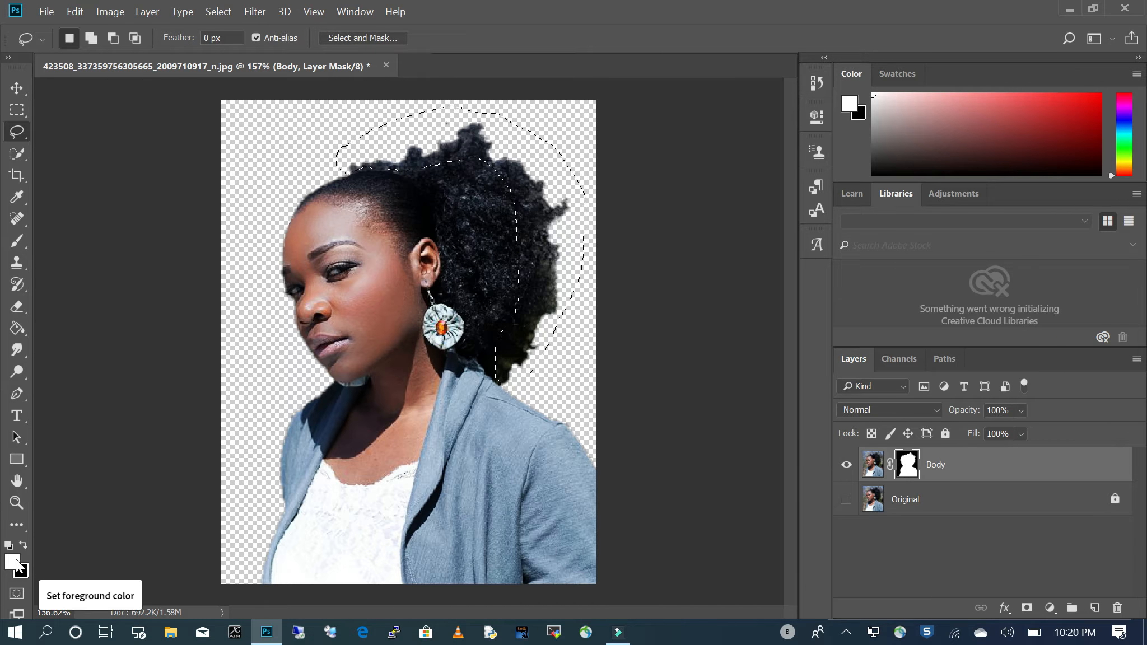
Fill the lassoed hair fringe with black on the Body layer's mask and clear the selection
{"action": "left_click", "coordinate": [20, 544]}
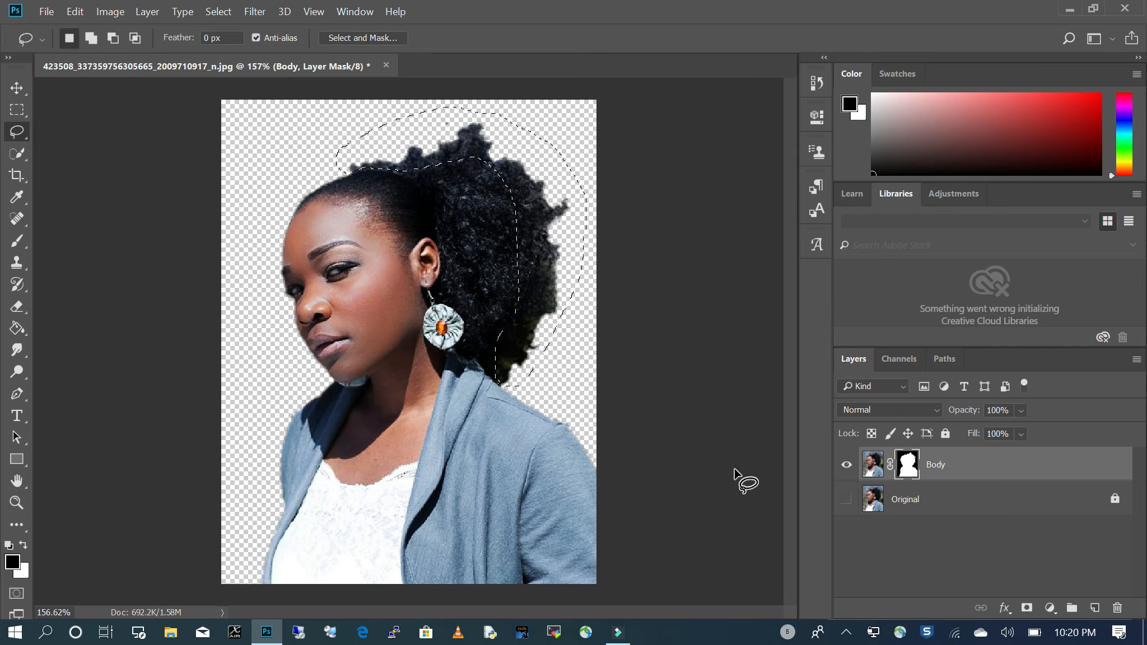
{"action": "key", "text": "alt+BackSpace"}
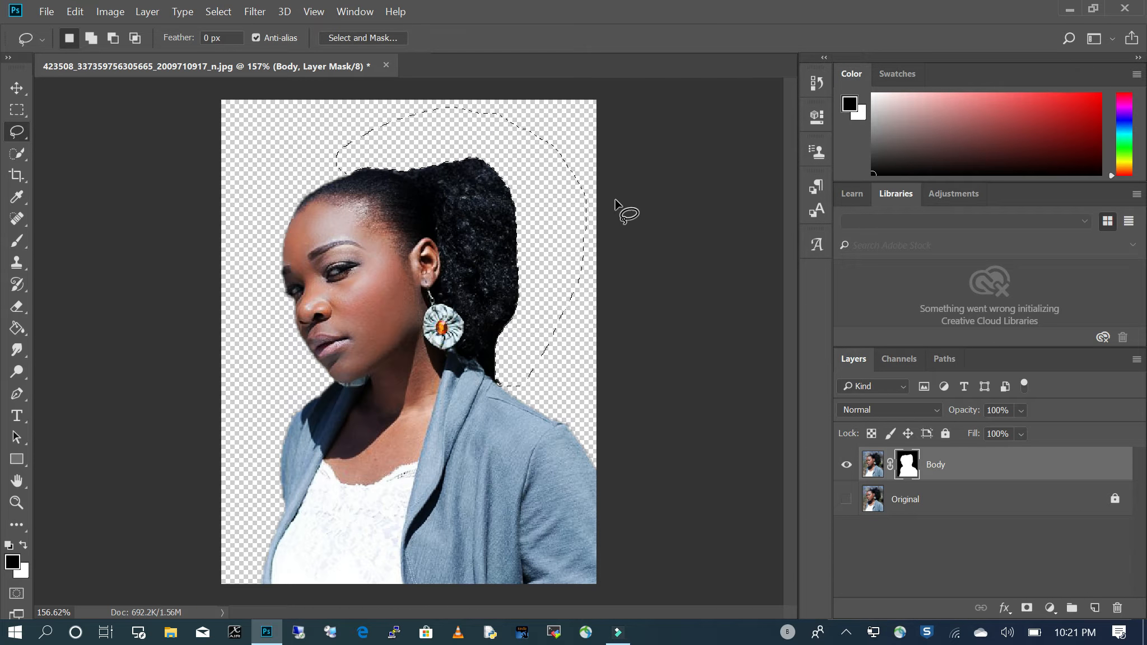
{"action": "key", "text": "m"}
{"action": "left_click", "coordinate": [642, 276]}
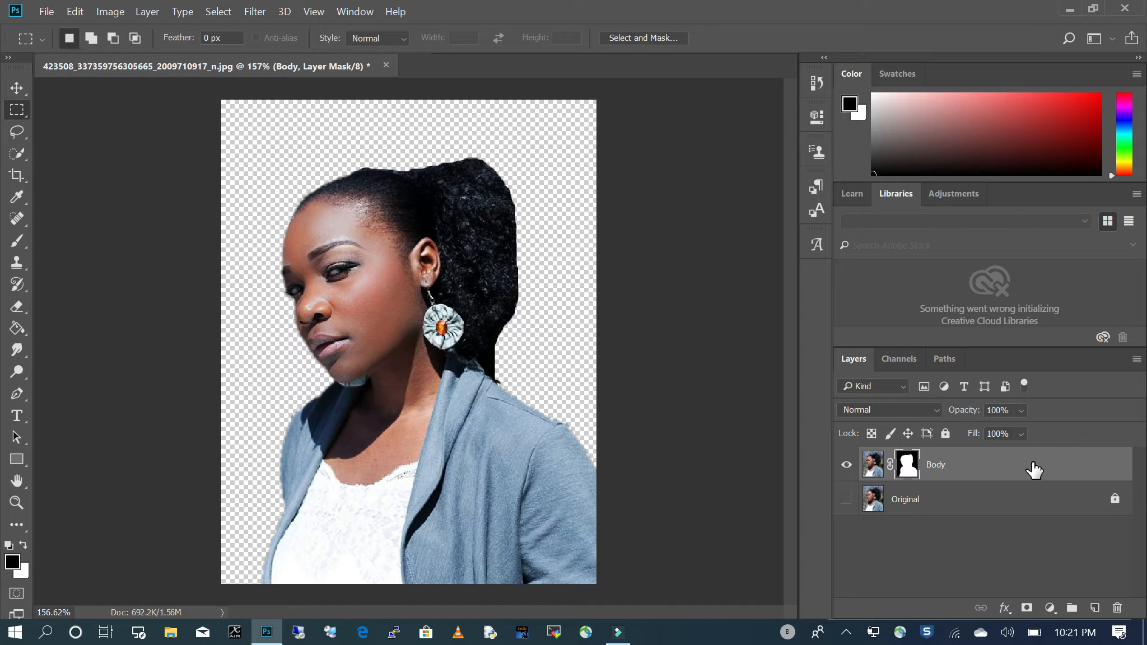
Duplicate the Body layer and rename the copy Hair
{"action": "left_click_drag", "start_coordinate": [1041, 468], "coordinate": [1095, 609]}
{"action": "double_click", "coordinate": [938, 466]}
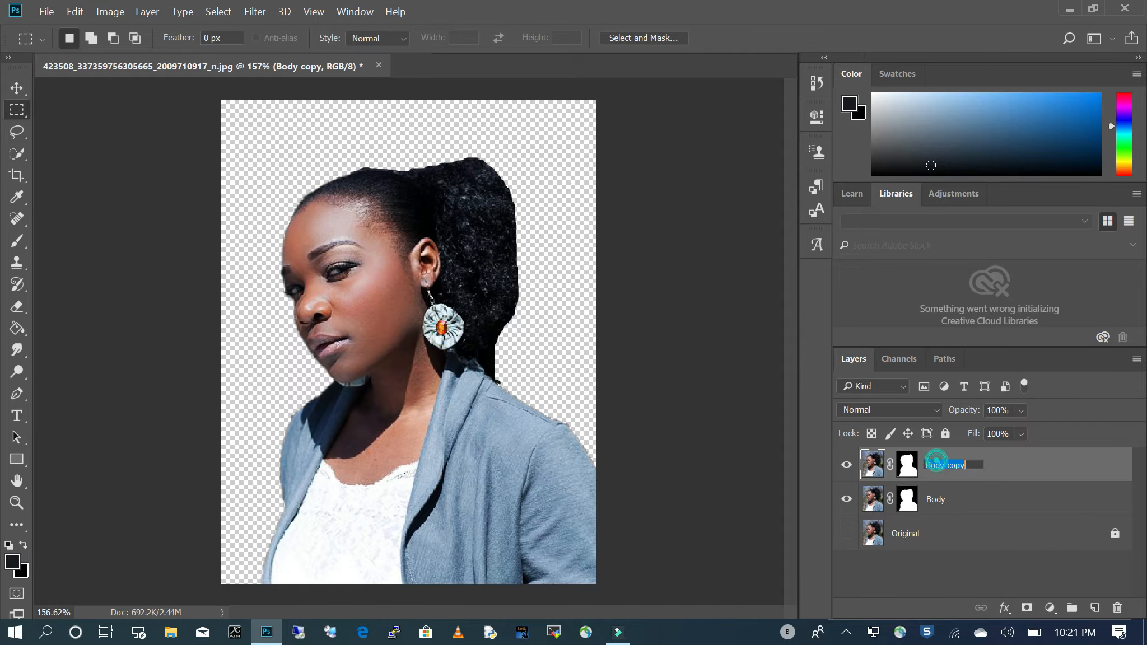
{"action": "type", "text": "Hair"}
{"action": "key", "text": "Return"}
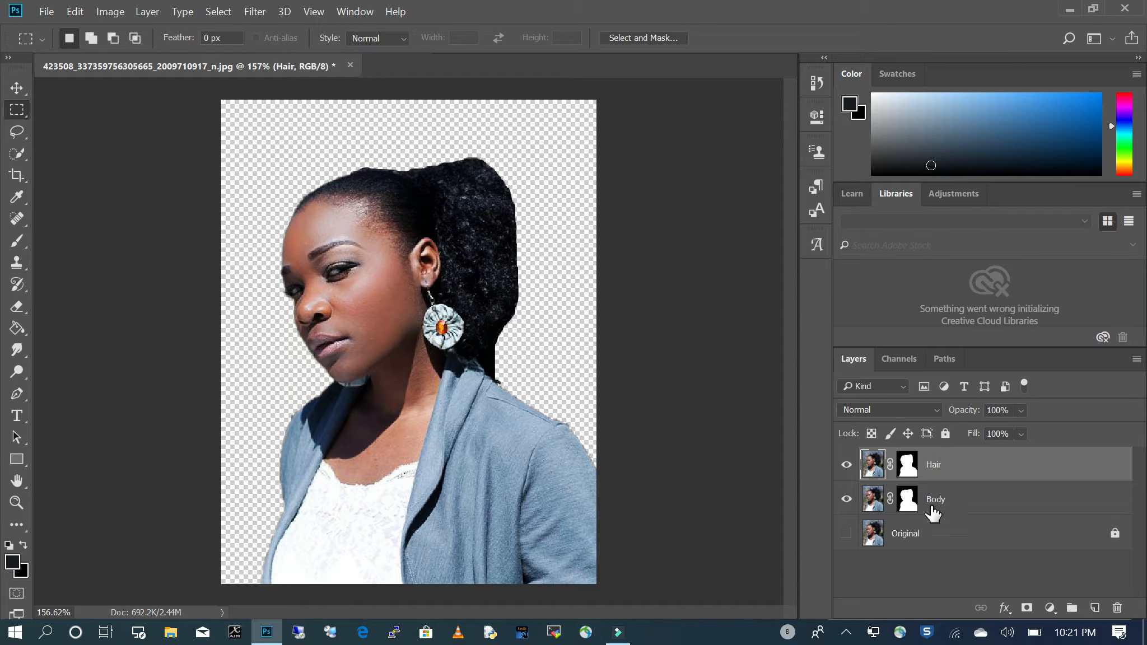
Delete the layer mask from the Hair layer
{"action": "left_click", "coordinate": [908, 466]}
{"action": "right_click", "coordinate": [911, 470]}
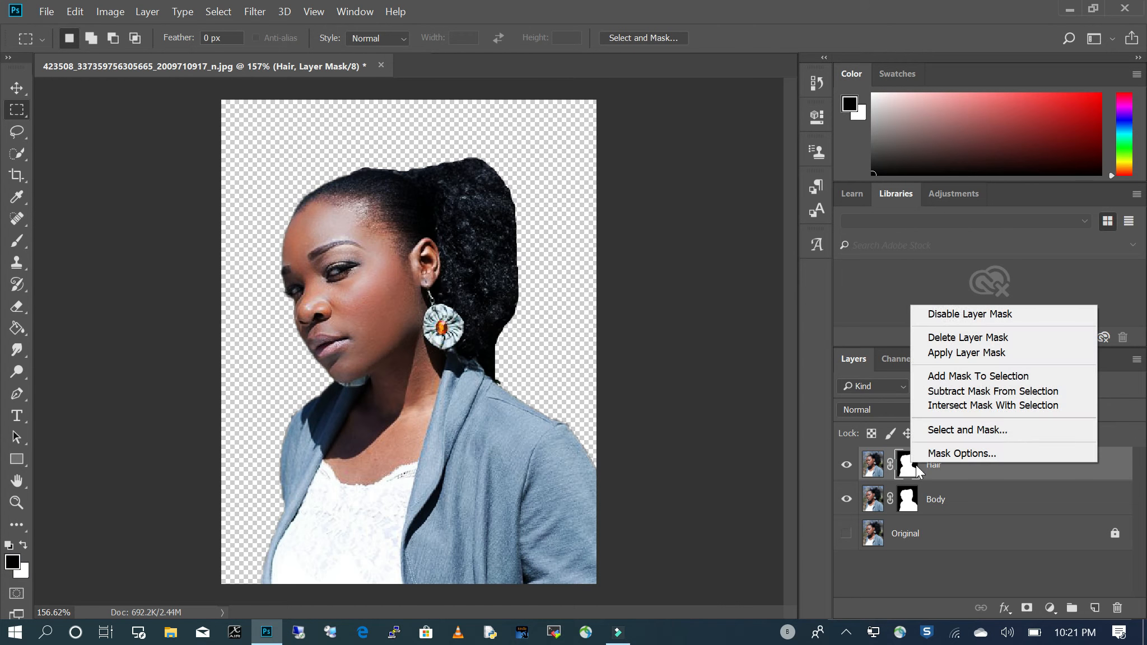
{"action": "left_click", "coordinate": [987, 335]}
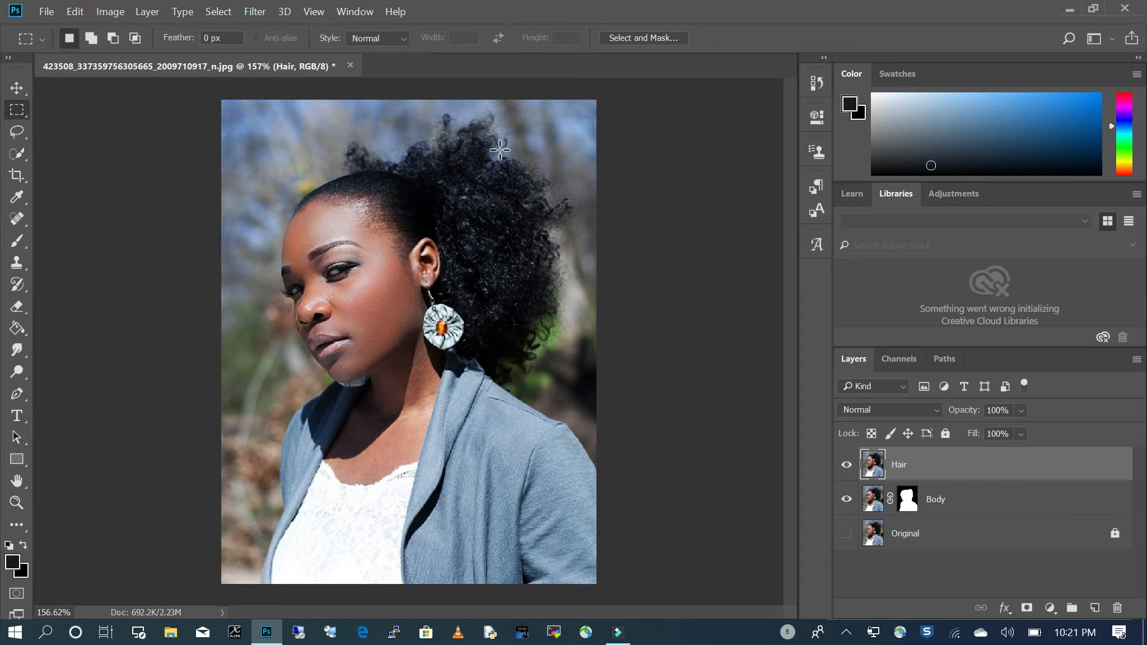
Open Select and Mask for the Hair layer and quick-select the main mass of hair, enlarging the brush to 48
{"action": "left_click", "coordinate": [19, 153]}
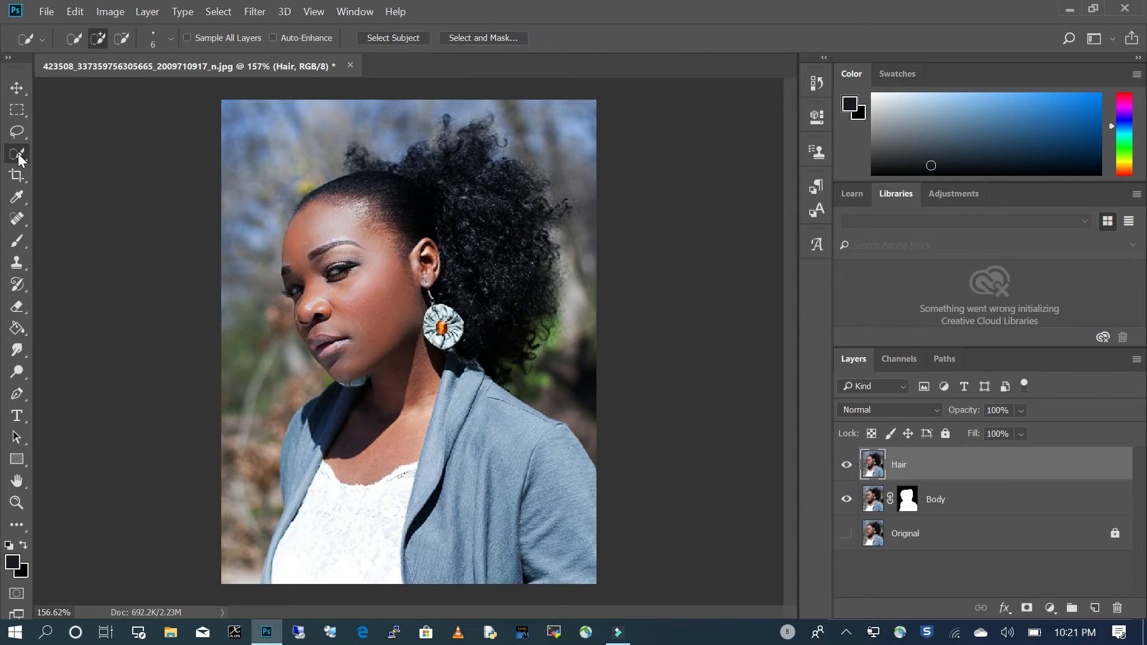
{"action": "left_click", "coordinate": [483, 38]}
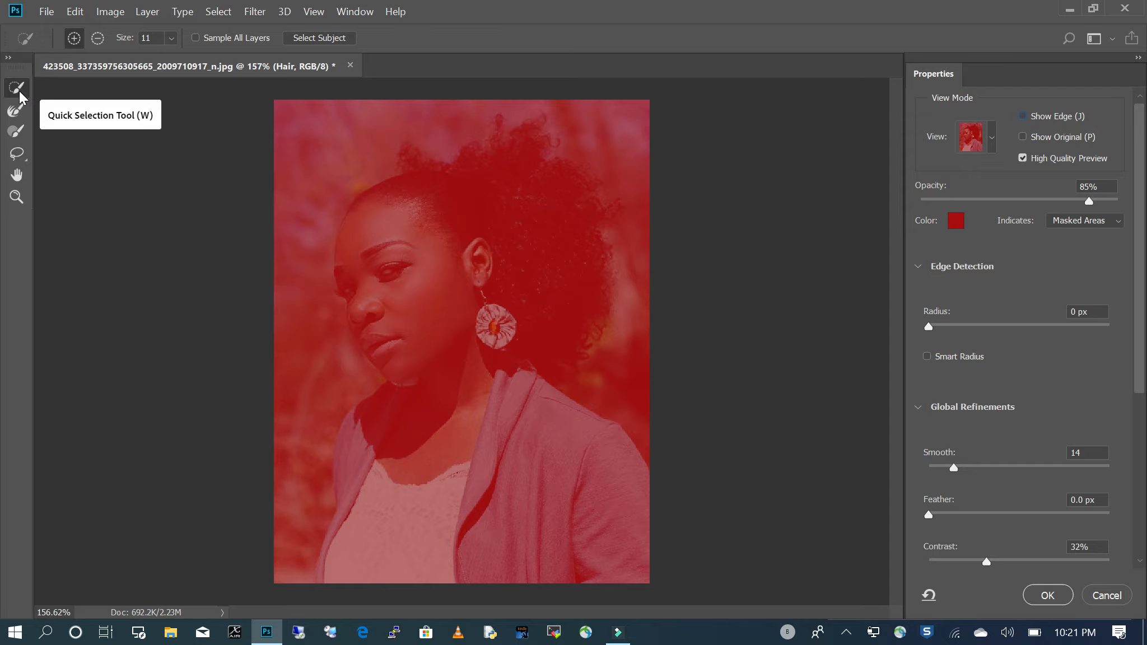
{"action": "left_click", "coordinate": [399, 188]}
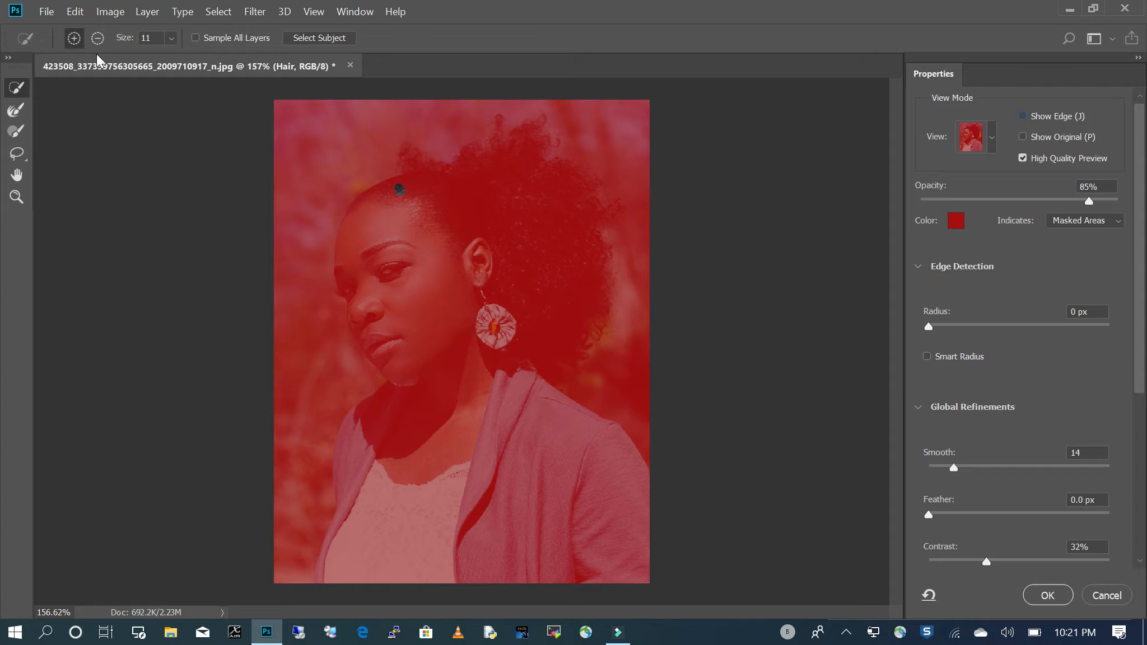
{"action": "left_click", "coordinate": [426, 170]}
{"action": "left_click", "coordinate": [171, 37]}
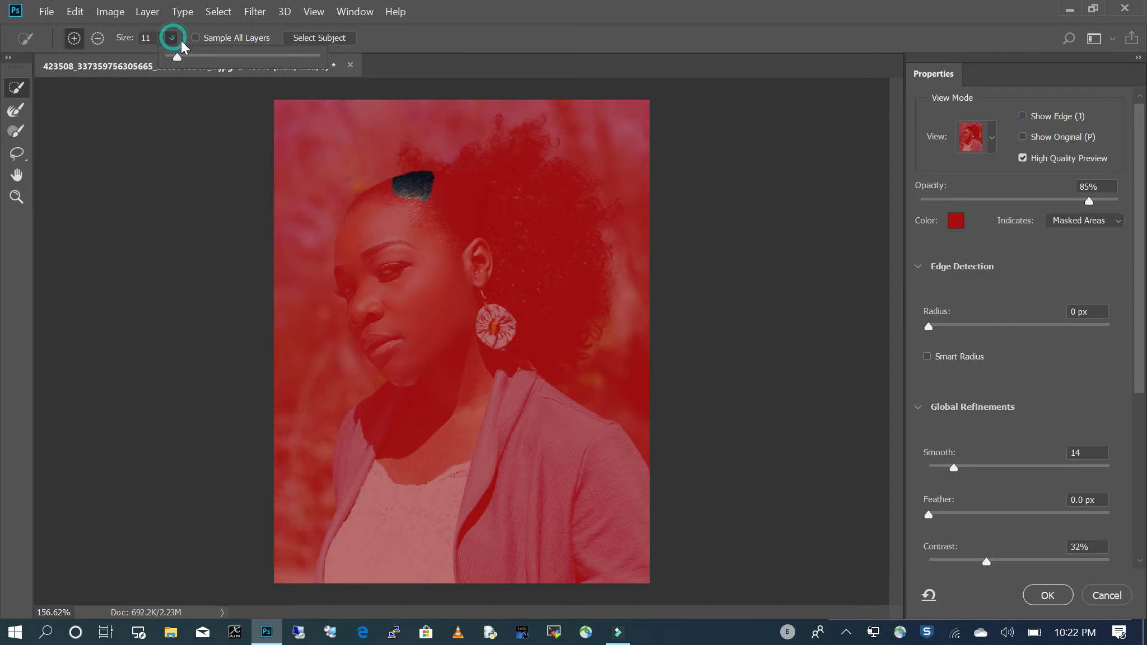
{"action": "left_click_drag", "start_coordinate": [177, 58], "coordinate": [208, 58]}
{"action": "mouse_move", "coordinate": [425, 186]}
{"action": "left_mouse_down"}
{"action": "mouse_move", "coordinate": [466, 192]}
{"action": "mouse_move", "coordinate": [448, 184]}
{"action": "mouse_move", "coordinate": [463, 189]}
{"action": "mouse_move", "coordinate": [507, 164]}
{"action": "mouse_move", "coordinate": [538, 211]}
{"action": "mouse_move", "coordinate": [555, 193]}
{"action": "mouse_move", "coordinate": [569, 210]}
{"action": "mouse_move", "coordinate": [562, 262]}
{"action": "mouse_move", "coordinate": [542, 282]}
{"action": "mouse_move", "coordinate": [512, 271]}
{"action": "mouse_move", "coordinate": [545, 310]}
{"action": "left_mouse_up"}
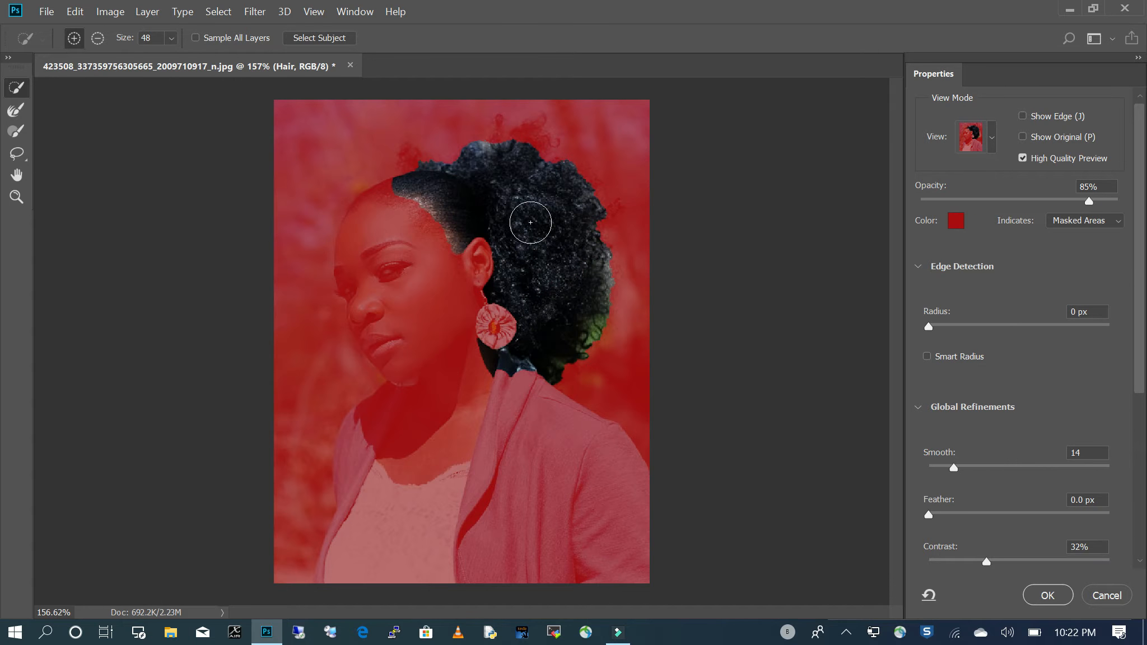
Reduce the Quick Selection brush to 21 and add the outer tufts along the top of the hair to the selection
{"action": "left_click", "coordinate": [171, 38]}
{"action": "left_click_drag", "start_coordinate": [178, 57], "coordinate": [166, 57]}
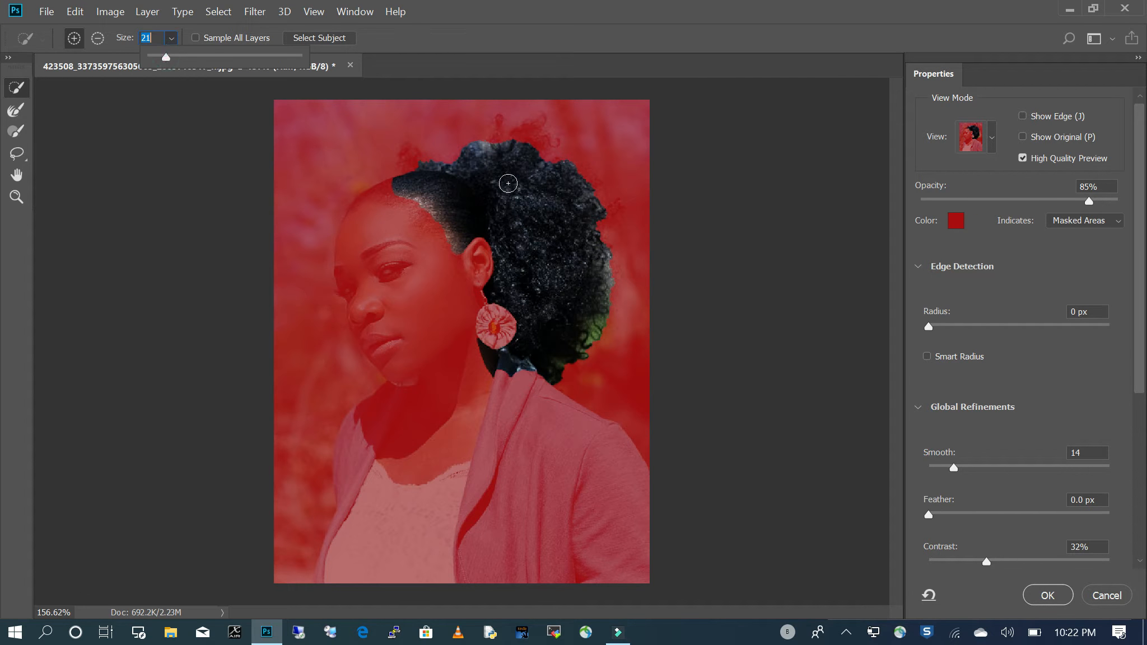
{"action": "left_click", "coordinate": [410, 182]}
{"action": "left_click_drag", "start_coordinate": [410, 179], "coordinate": [417, 167]}
{"action": "left_click_drag", "start_coordinate": [534, 154], "coordinate": [522, 160]}
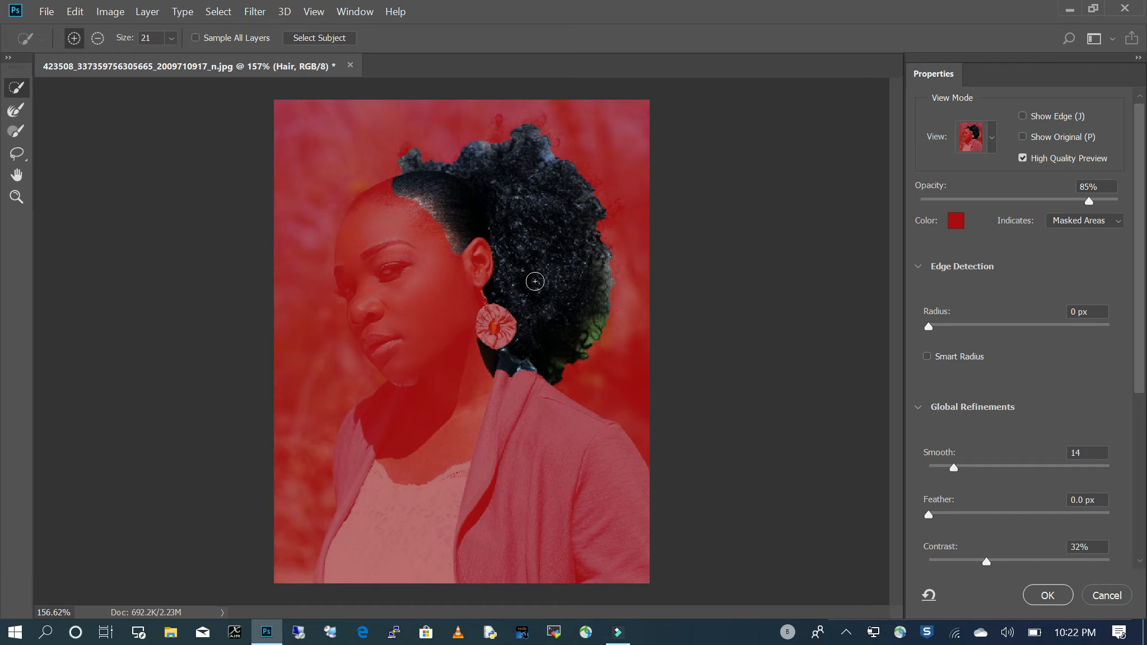
Refine the curly outer hair edge with the Refine Edge Brush and Show Edge on, and output the selection as a layer mask
{"action": "left_click", "coordinate": [14, 115]}
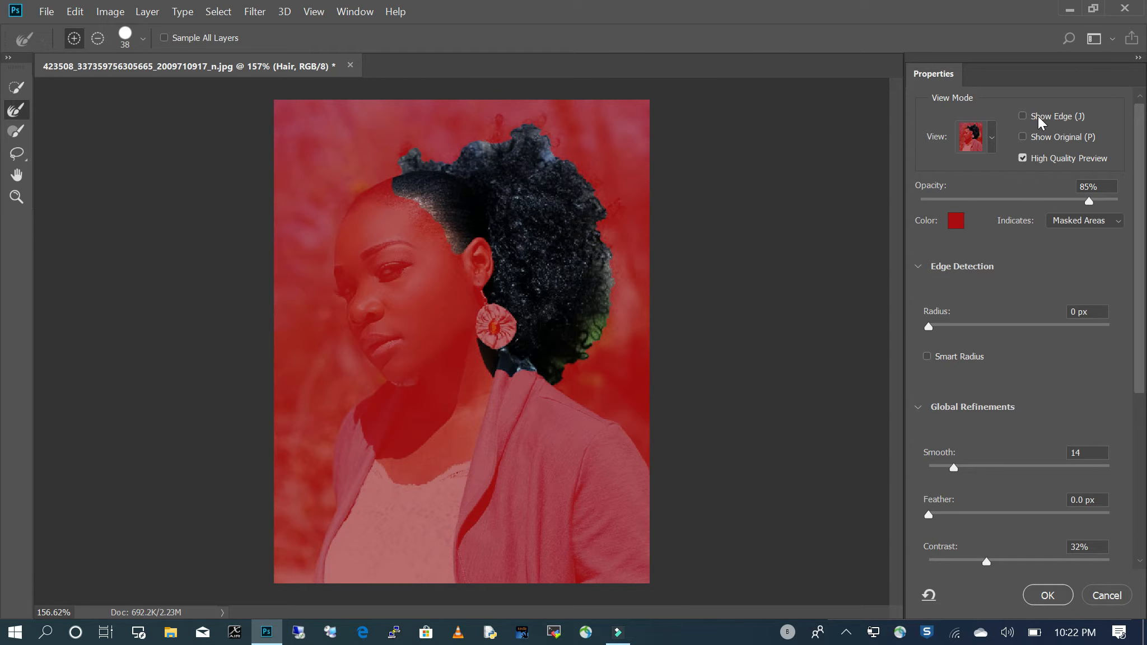
{"action": "left_click", "coordinate": [1024, 116]}
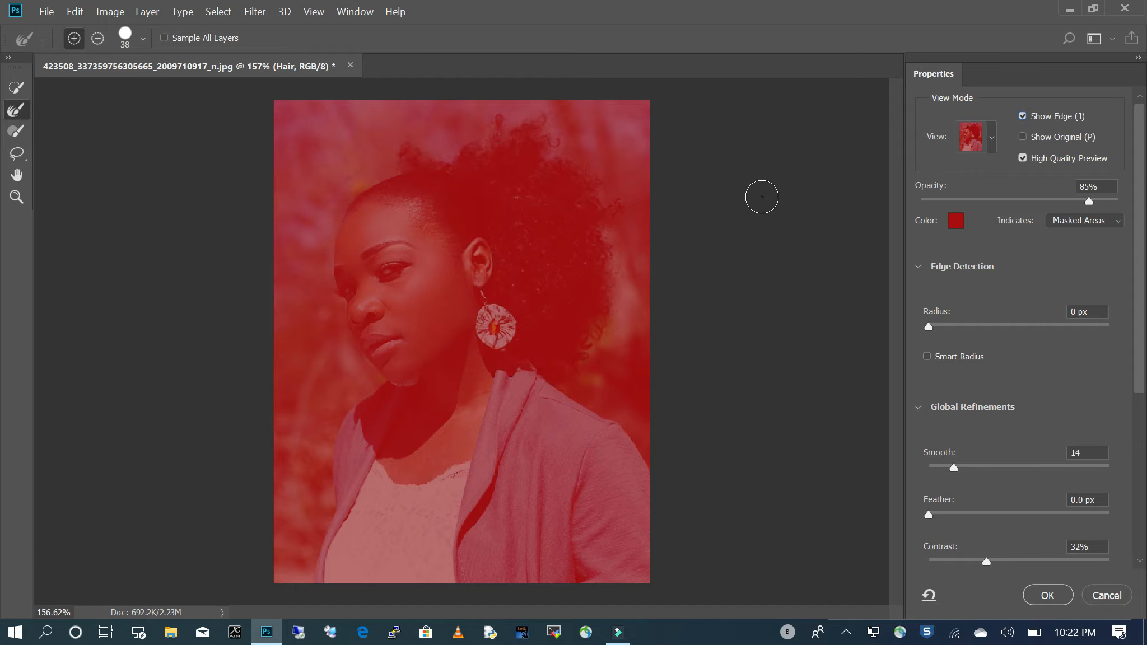
{"action": "mouse_move", "coordinate": [417, 162]}
{"action": "left_mouse_down"}
{"action": "mouse_move", "coordinate": [389, 160]}
{"action": "mouse_move", "coordinate": [408, 142]}
{"action": "mouse_move", "coordinate": [446, 155]}
{"action": "mouse_move", "coordinate": [512, 118]}
{"action": "mouse_move", "coordinate": [554, 121]}
{"action": "mouse_move", "coordinate": [527, 137]}
{"action": "mouse_move", "coordinate": [535, 153]}
{"action": "mouse_move", "coordinate": [603, 191]}
{"action": "mouse_move", "coordinate": [585, 206]}
{"action": "mouse_move", "coordinate": [604, 207]}
{"action": "mouse_move", "coordinate": [604, 341]}
{"action": "mouse_move", "coordinate": [580, 342]}
{"action": "mouse_move", "coordinate": [590, 372]}
{"action": "mouse_move", "coordinate": [554, 375]}
{"action": "left_mouse_up"}
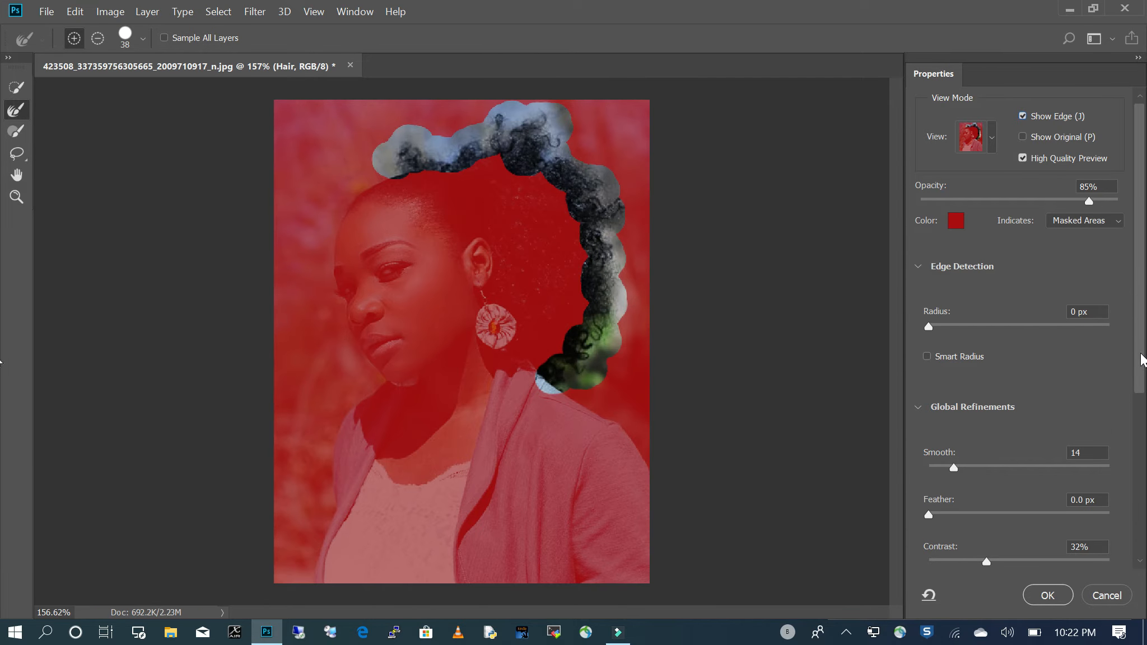
{"action": "left_click_drag", "start_coordinate": [1143, 353], "coordinate": [1143, 527]}
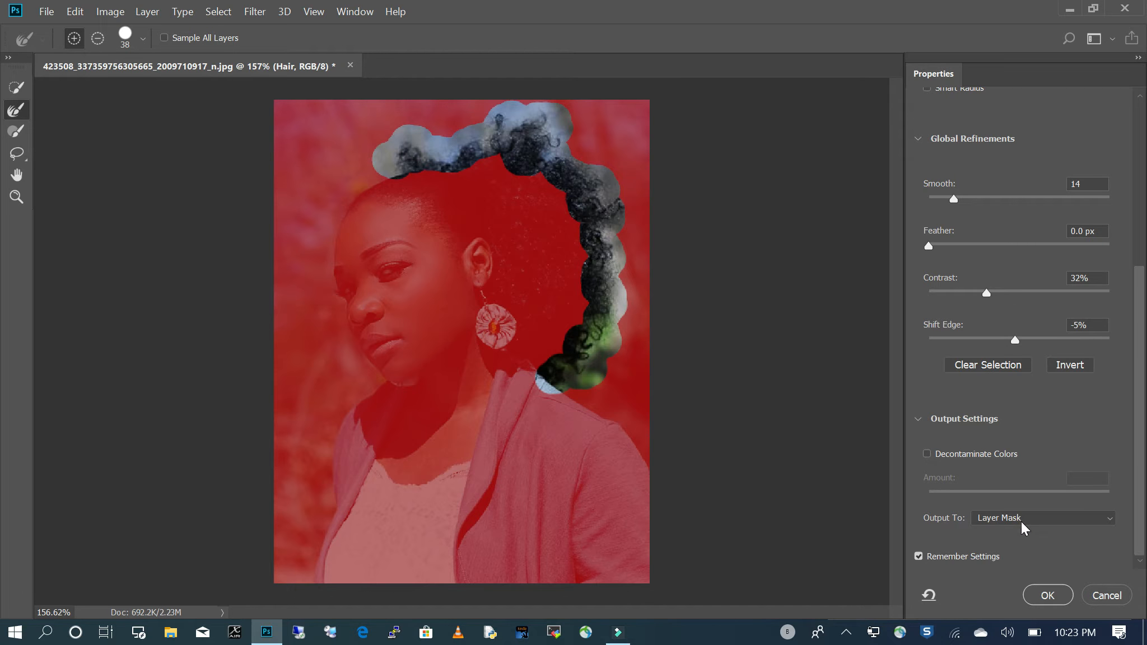
{"action": "left_click", "coordinate": [1048, 595]}
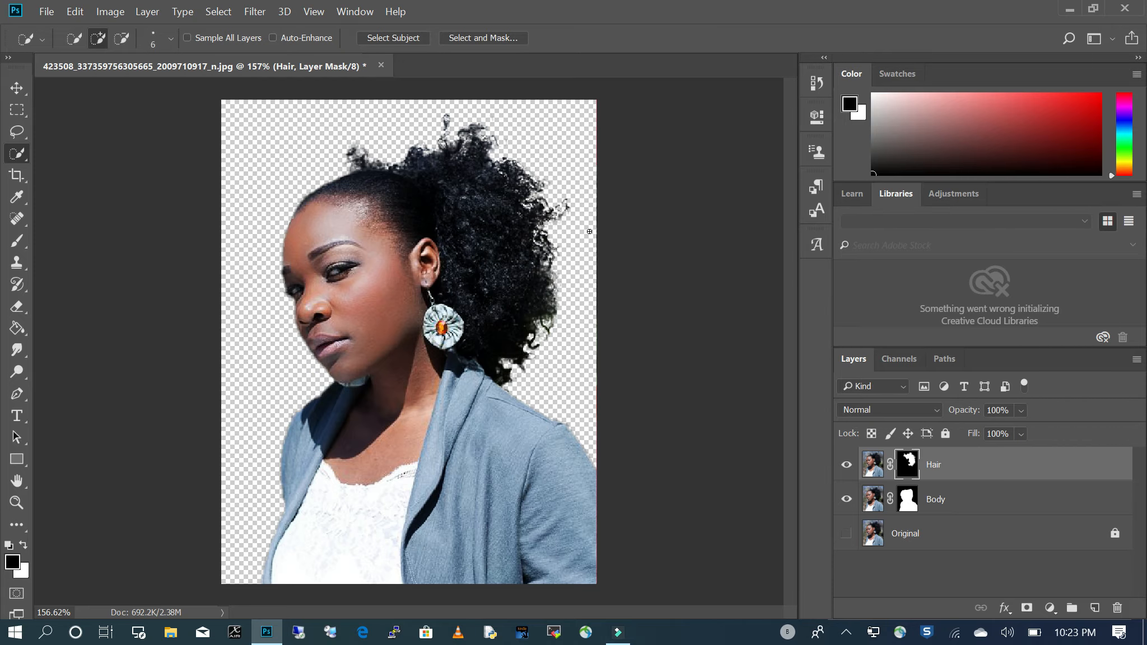
Erase the stray curl at the outer edge of the hair from the Hair layer mask, using black as the background color
{"action": "left_click", "coordinate": [18, 307]}
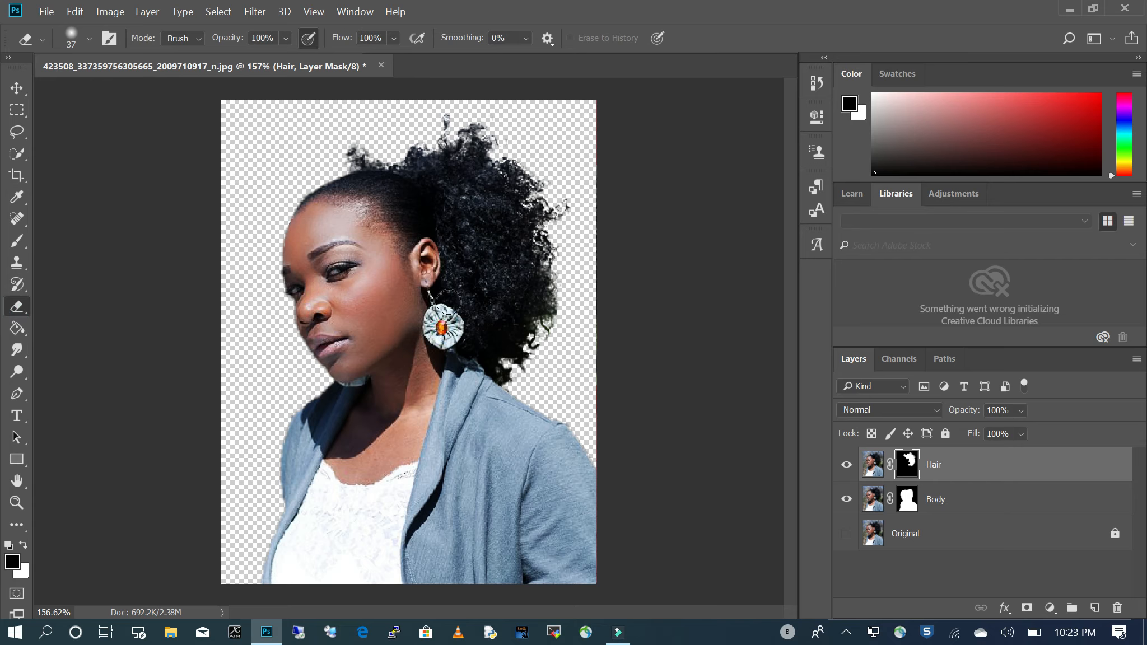
{"action": "scroll", "coordinate": [523, 250], "scroll_direction": "up", "scroll_amount": 1, "text": "alt"}
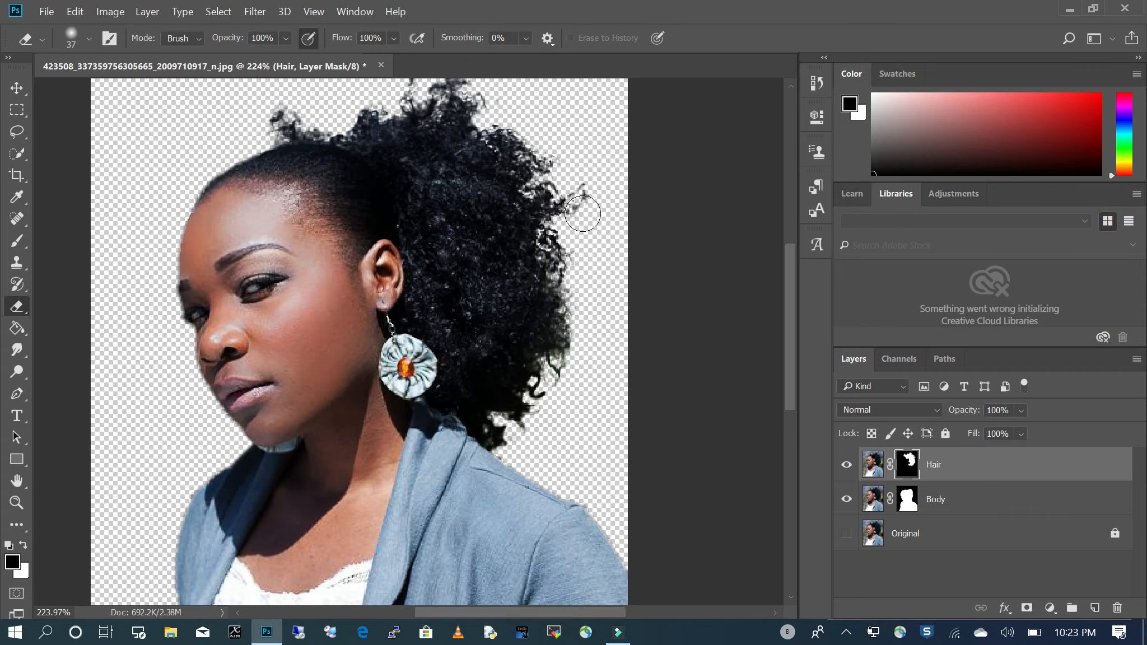
{"action": "scroll", "coordinate": [493, 303], "scroll_direction": "down", "scroll_amount": 1, "text": "alt"}
{"action": "scroll", "coordinate": [509, 147], "scroll_direction": "up", "scroll_amount": 2, "text": "alt"}
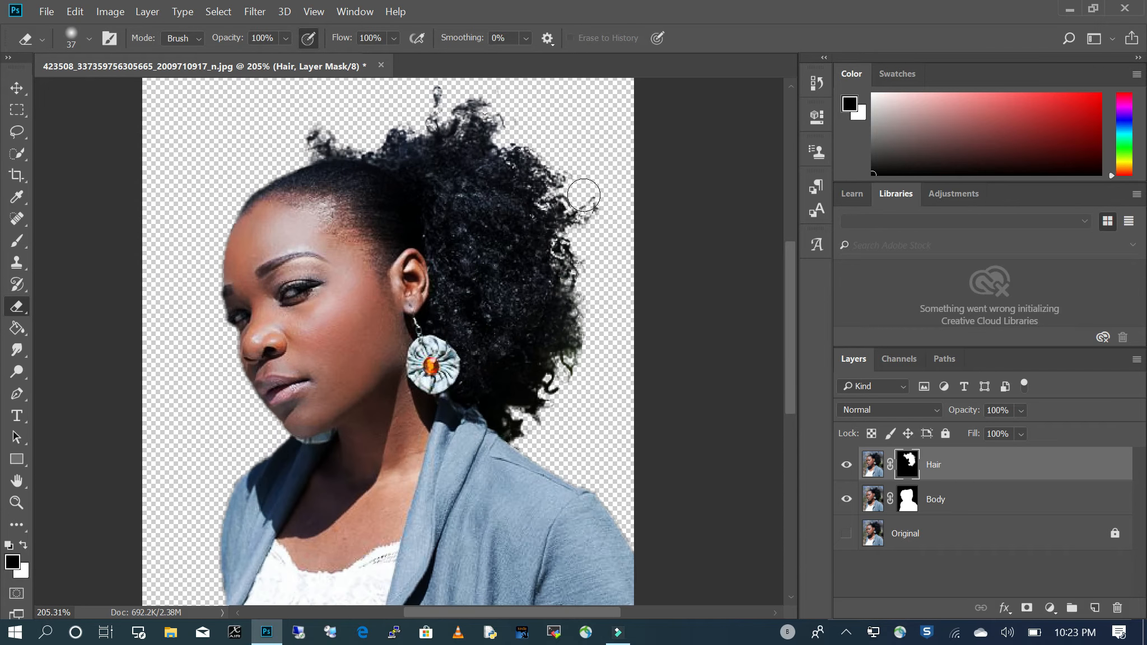
{"action": "left_click_drag", "start_coordinate": [602, 195], "coordinate": [600, 207]}
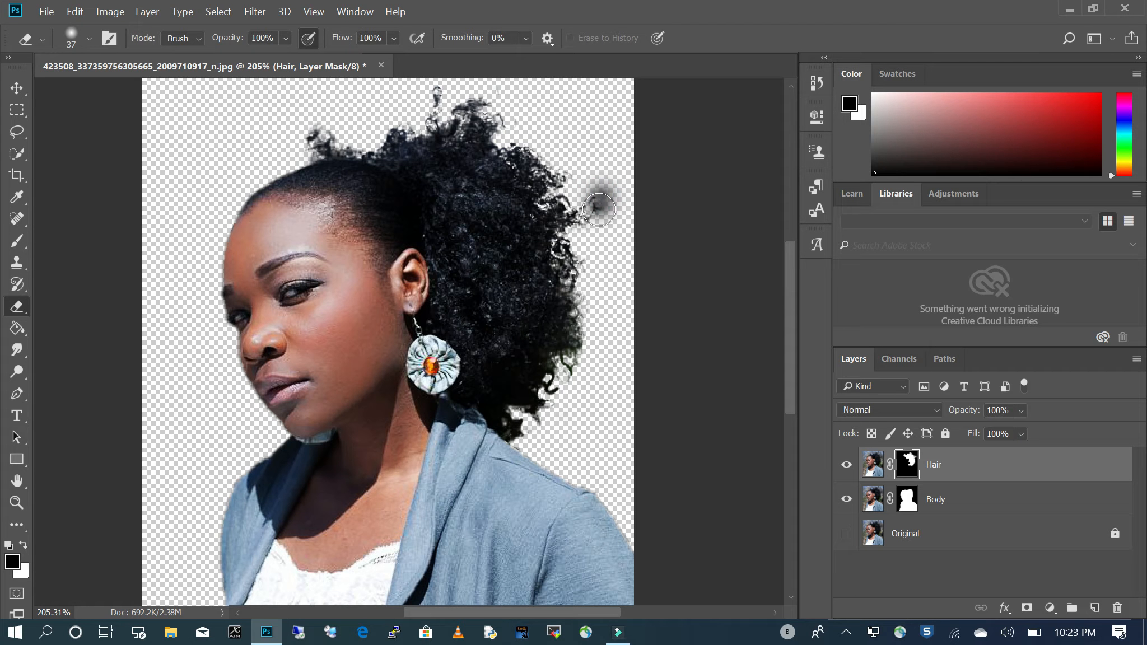
{"action": "key", "text": "ctrl+z"}
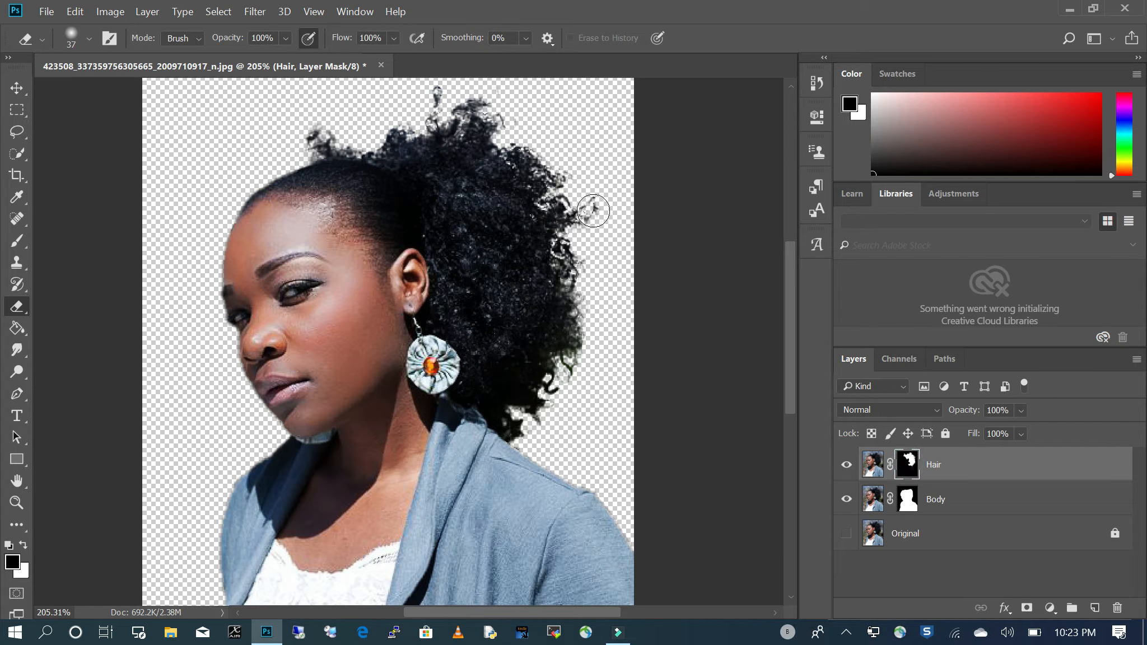
{"action": "left_click", "coordinate": [24, 545]}
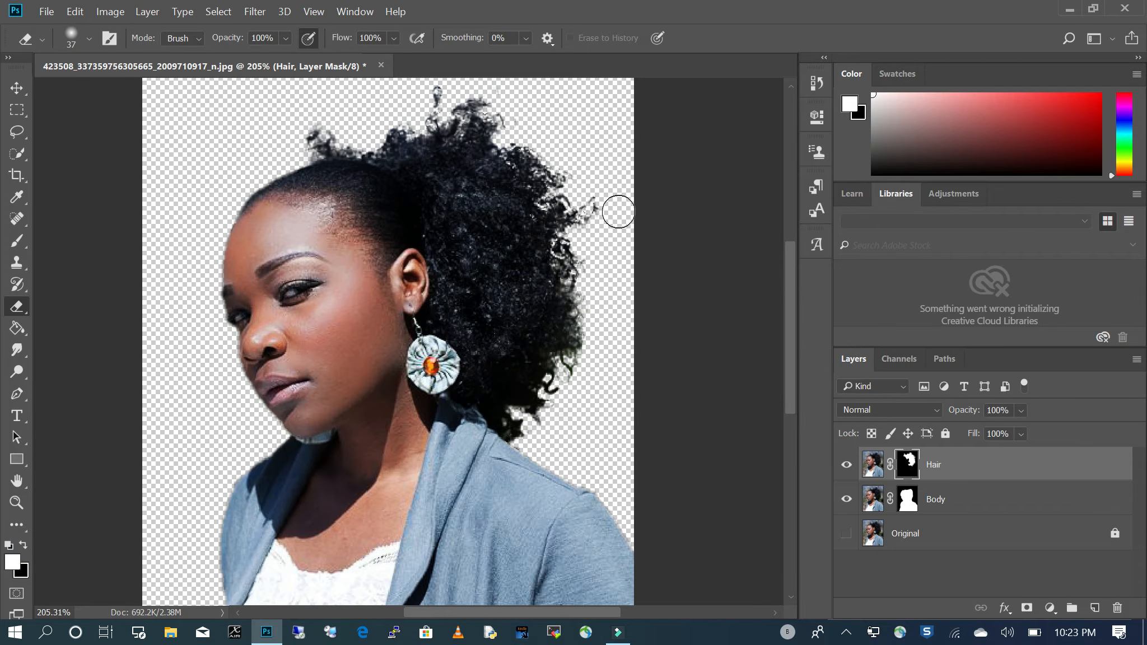
{"action": "mouse_move", "coordinate": [604, 213]}
{"action": "left_mouse_down"}
{"action": "mouse_move", "coordinate": [600, 205]}
{"action": "mouse_move", "coordinate": [598, 223]}
{"action": "mouse_move", "coordinate": [596, 200]}
{"action": "left_mouse_up"}
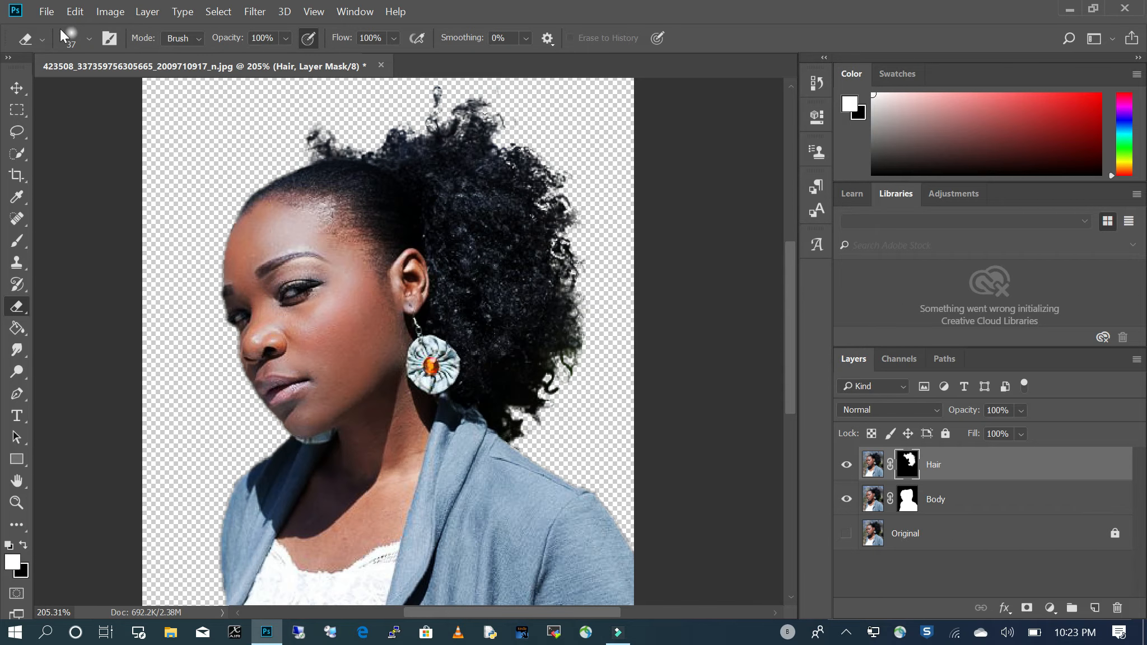
Reduce the Eraser brush to 21 px and erase the loose tufts along the top and outer edge of the hair mask
{"action": "left_click", "coordinate": [86, 37]}
{"action": "left_click_drag", "start_coordinate": [106, 92], "coordinate": [105, 92]}
{"action": "mouse_move", "coordinate": [447, 96]}
{"action": "left_mouse_down"}
{"action": "mouse_move", "coordinate": [431, 97]}
{"action": "mouse_move", "coordinate": [454, 86]}
{"action": "mouse_move", "coordinate": [499, 95]}
{"action": "mouse_move", "coordinate": [509, 120]}
{"action": "mouse_move", "coordinate": [492, 99]}
{"action": "left_mouse_up"}
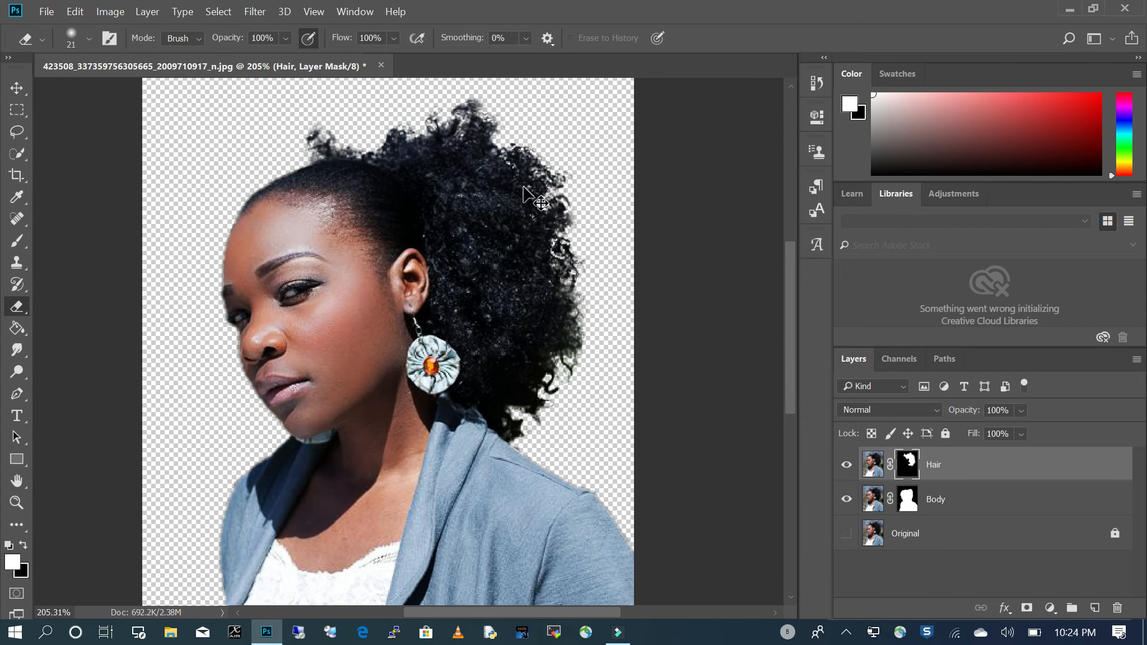
Compare the masked cut-out with the full photo by showing and hiding the Original layer
{"action": "scroll", "coordinate": [547, 185], "scroll_direction": "down", "scroll_amount": 5}
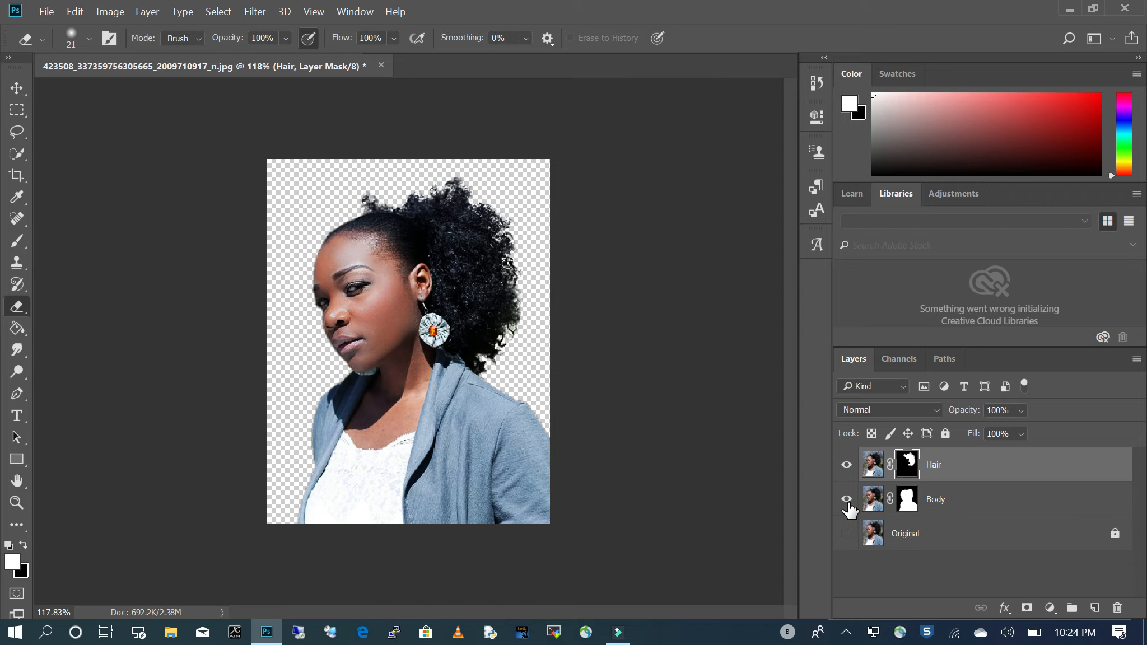
{"action": "left_click", "coordinate": [847, 533]}
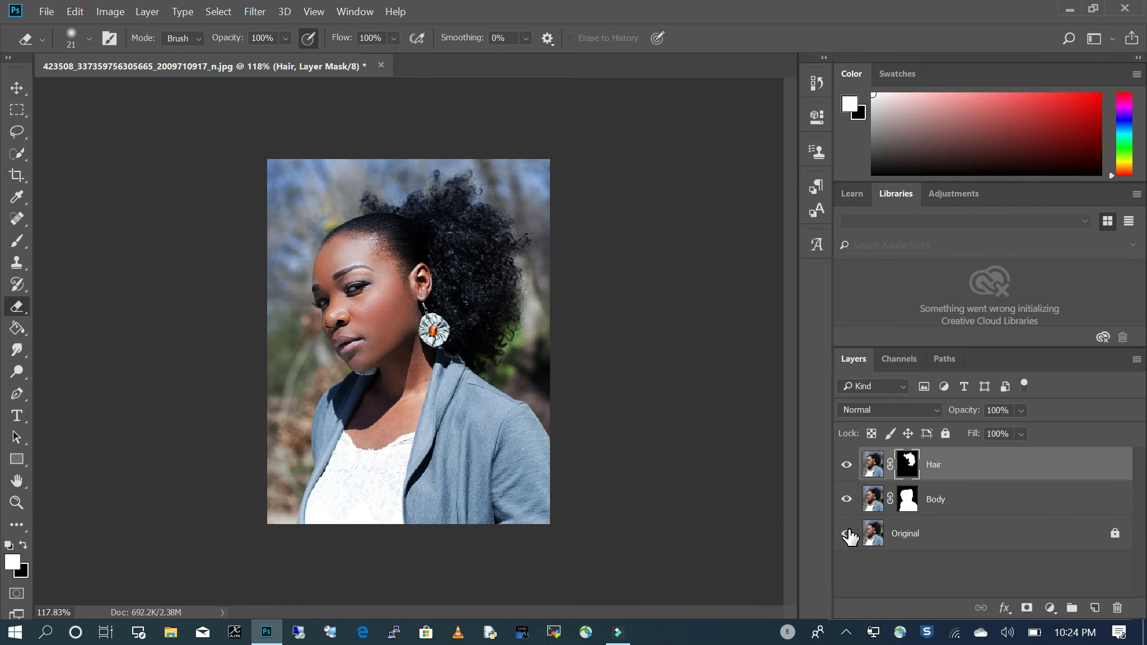
{"action": "left_click", "coordinate": [847, 533]}
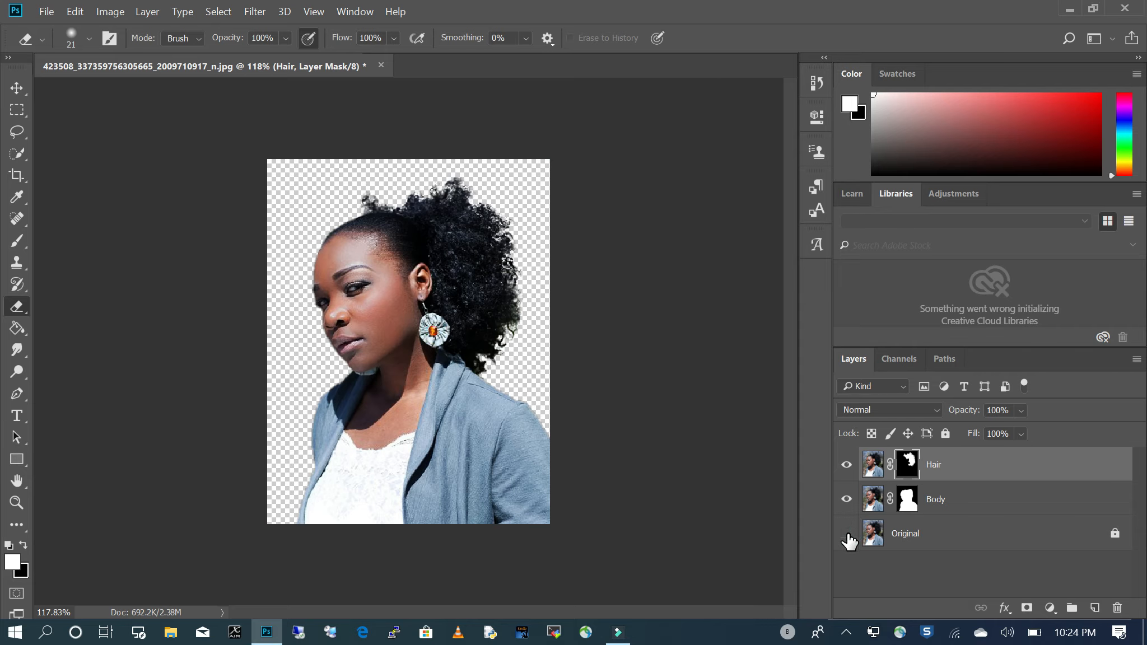
{"action": "left_click", "coordinate": [847, 535]}
{"action": "left_click", "coordinate": [847, 535]}
{"action": "scroll", "coordinate": [473, 255], "scroll_direction": "up", "scroll_amount": 3}
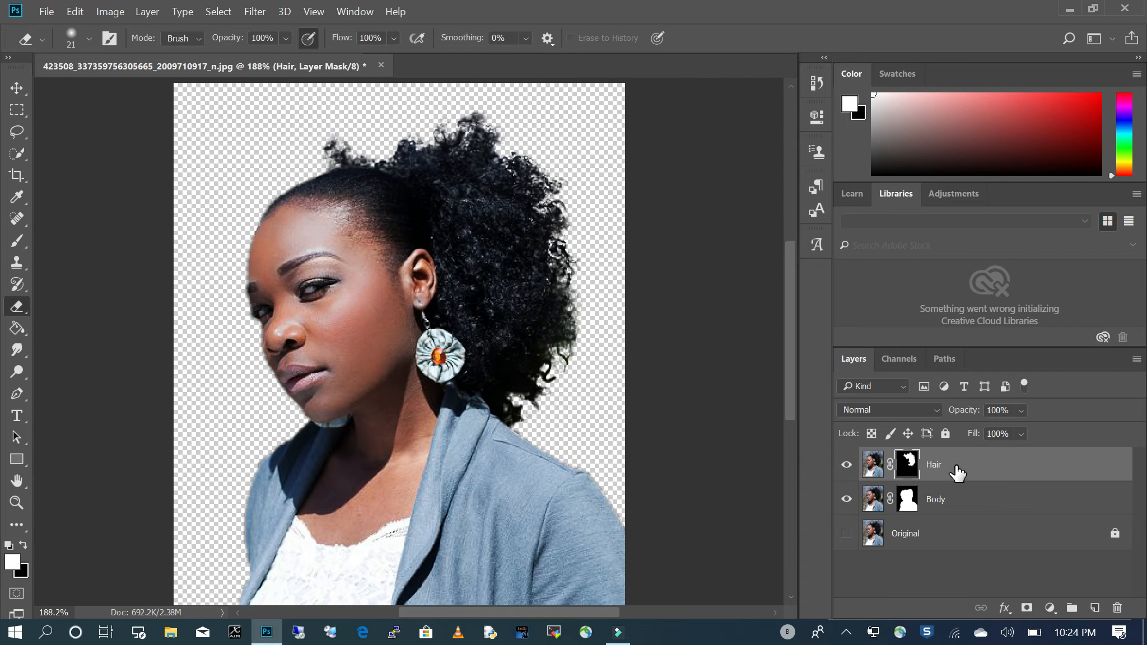
Merge the Hair and Body layers into a single layer
{"action": "left_click", "coordinate": [957, 494]}
{"action": "right_click", "coordinate": [958, 498]}
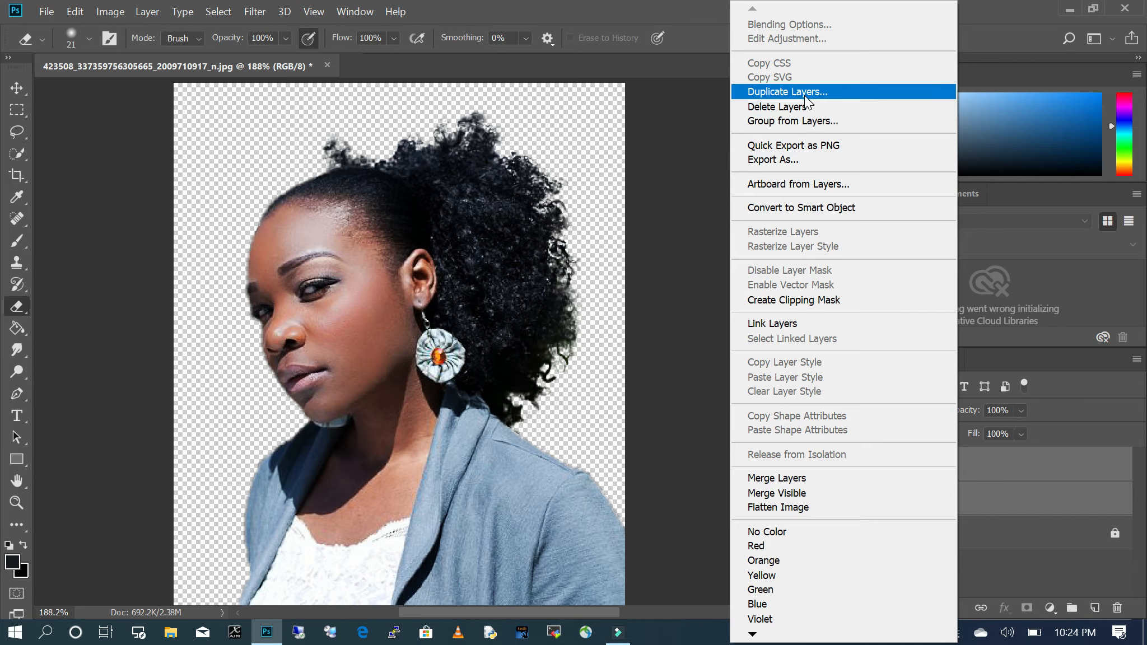
{"action": "left_click", "coordinate": [791, 479]}
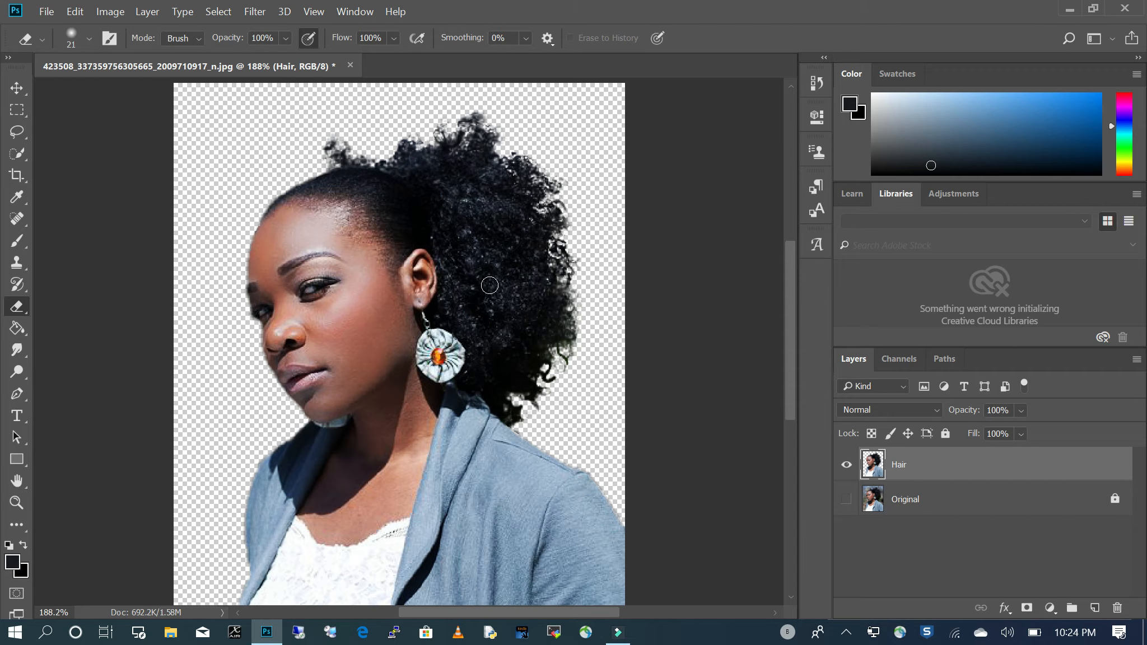
Clone sampled hair texture over the thin patches along the top and outer edge of the hair with a 21 px Clone Stamp
{"action": "left_click", "coordinate": [21, 266]}
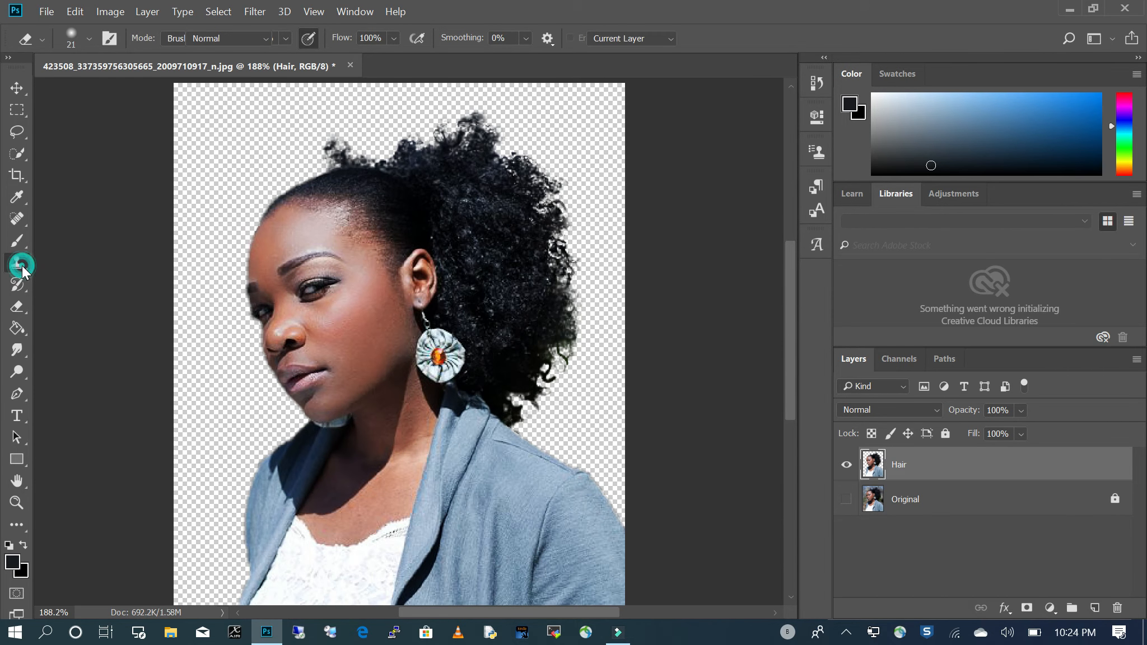
{"action": "left_click", "coordinate": [70, 261]}
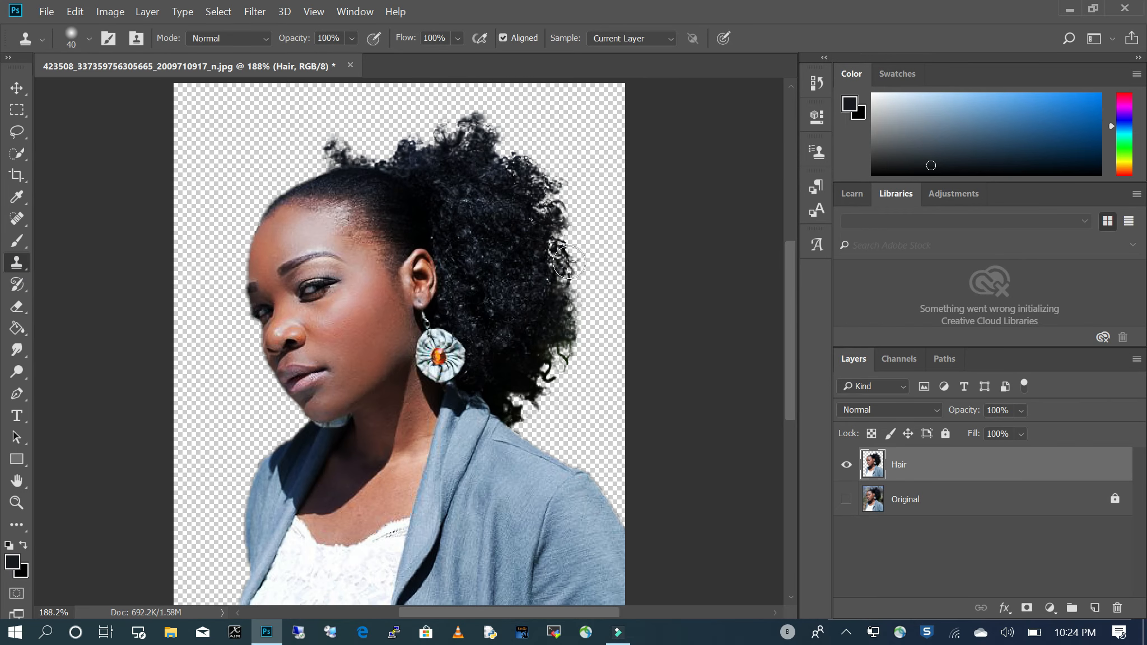
{"action": "left_click", "coordinate": [84, 40]}
{"action": "left_click_drag", "start_coordinate": [114, 92], "coordinate": [104, 92]}
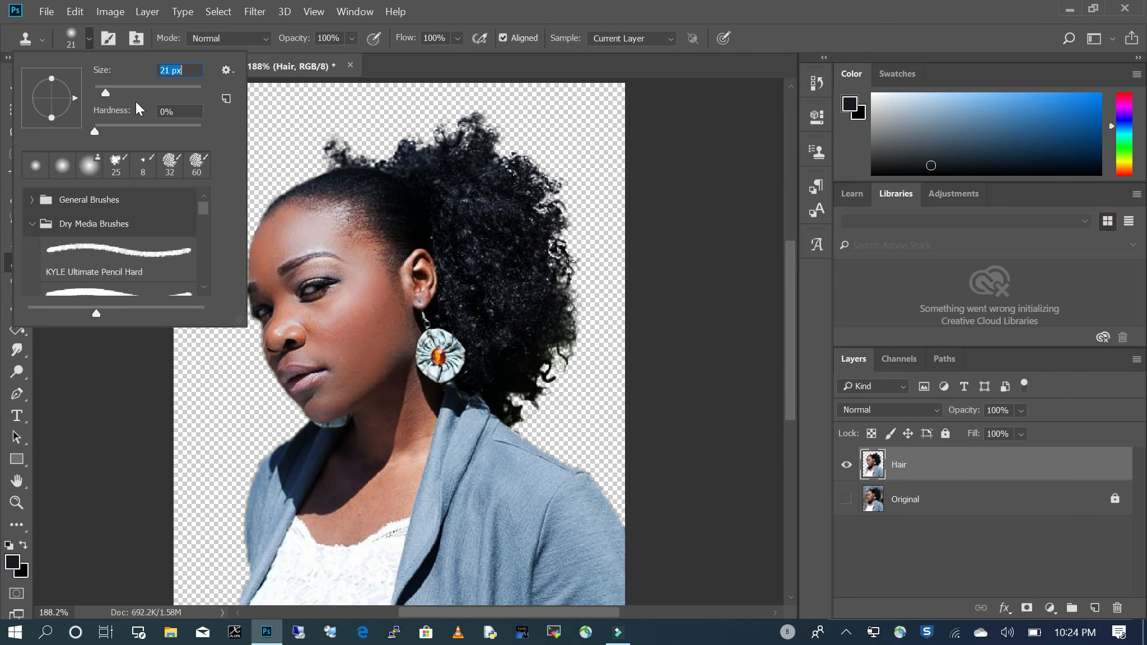
{"action": "left_click", "coordinate": [492, 177]}
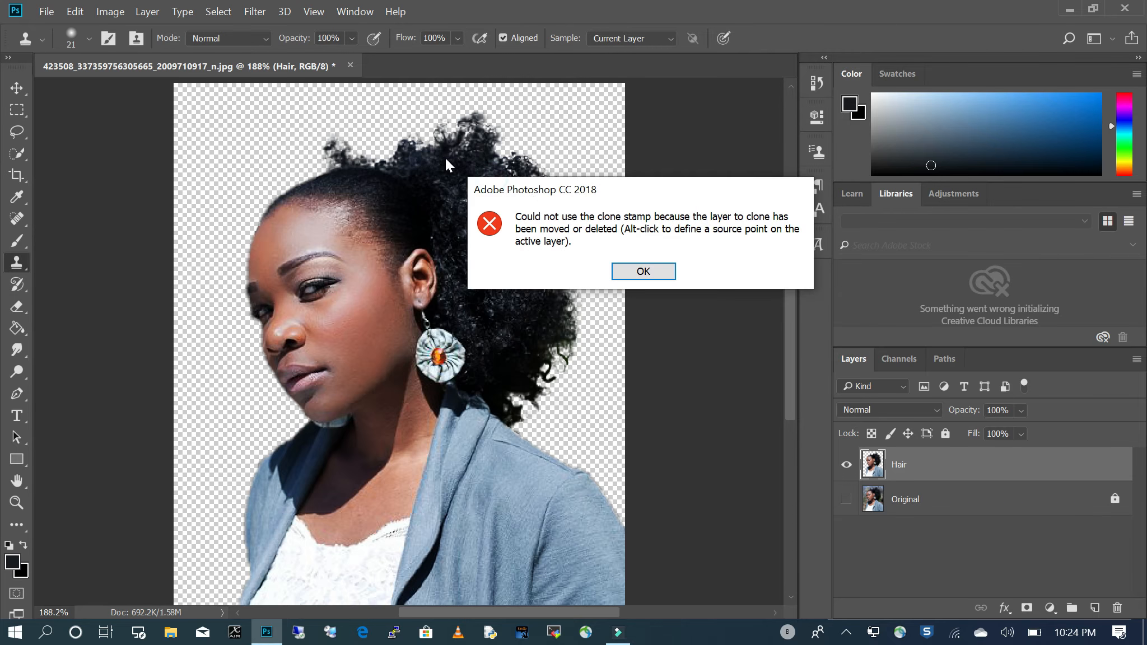
{"action": "left_click", "coordinate": [644, 272]}
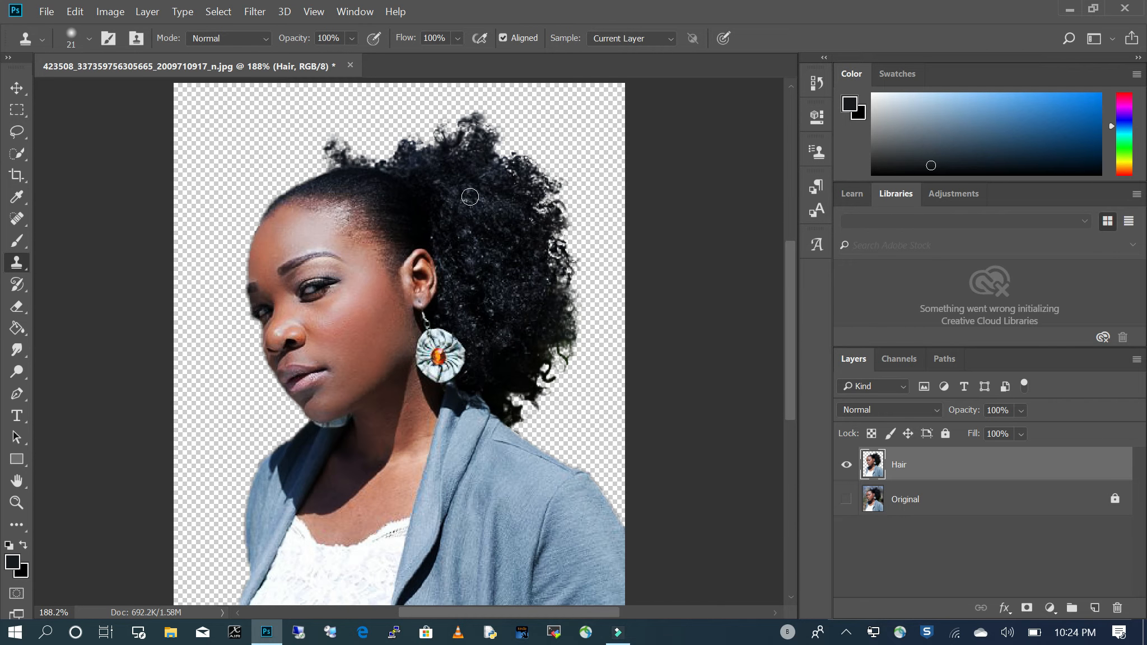
{"action": "left_click", "coordinate": [473, 163], "text": "alt"}
{"action": "mouse_move", "coordinate": [424, 148]}
{"action": "left_mouse_down"}
{"action": "mouse_move", "coordinate": [464, 138]}
{"action": "mouse_move", "coordinate": [542, 201]}
{"action": "left_mouse_up"}
{"action": "left_click", "coordinate": [453, 133]}
{"action": "mouse_move", "coordinate": [544, 256]}
{"action": "left_mouse_down"}
{"action": "mouse_move", "coordinate": [549, 239]}
{"action": "mouse_move", "coordinate": [578, 318]}
{"action": "left_mouse_up"}
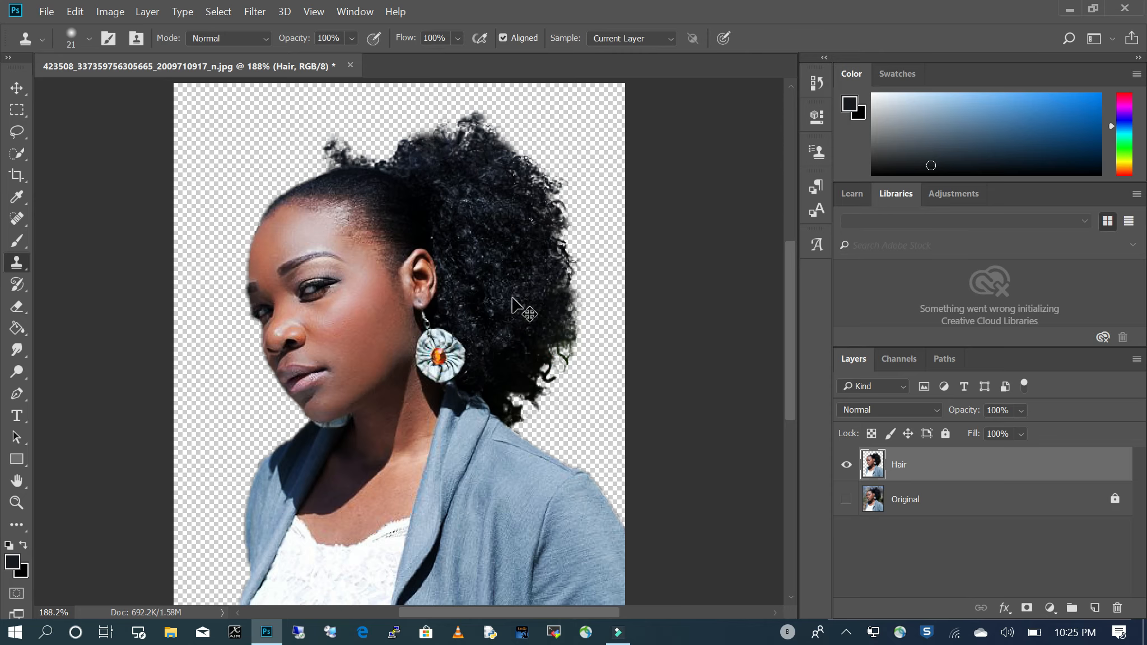
Check the retouched hair outline against the photo by toggling the Original layer's visibility
{"action": "scroll", "coordinate": [512, 297], "scroll_direction": "down", "scroll_amount": 3}
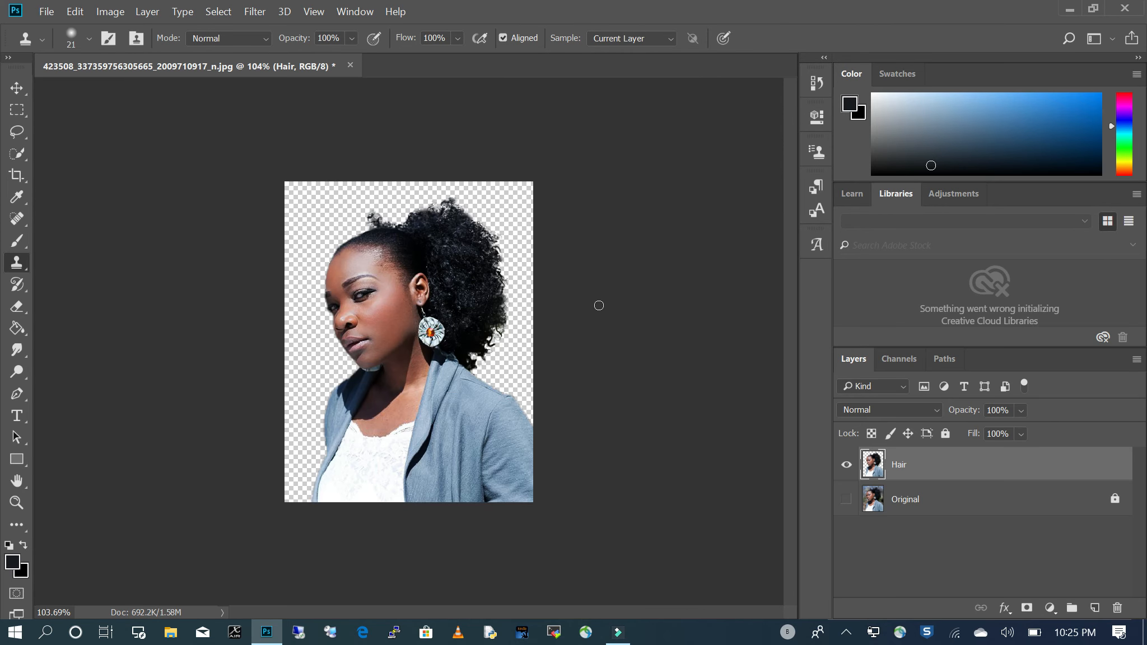
{"action": "left_click", "coordinate": [844, 497]}
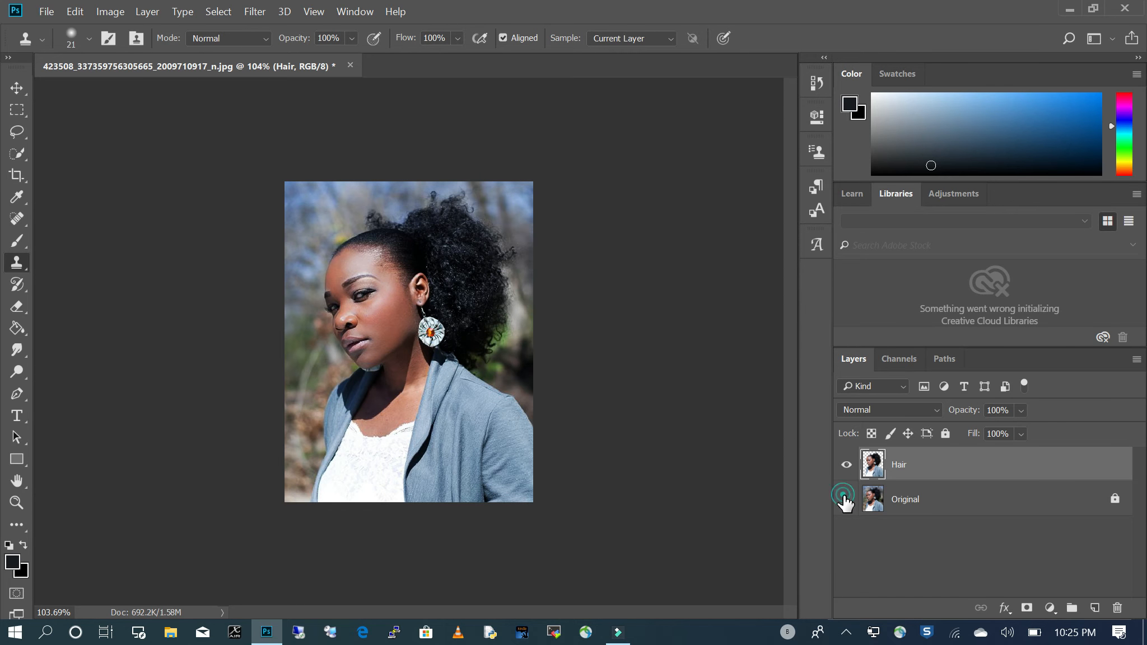
{"action": "left_click", "coordinate": [844, 498]}
{"action": "left_click", "coordinate": [844, 497]}
{"action": "left_click", "coordinate": [844, 498]}
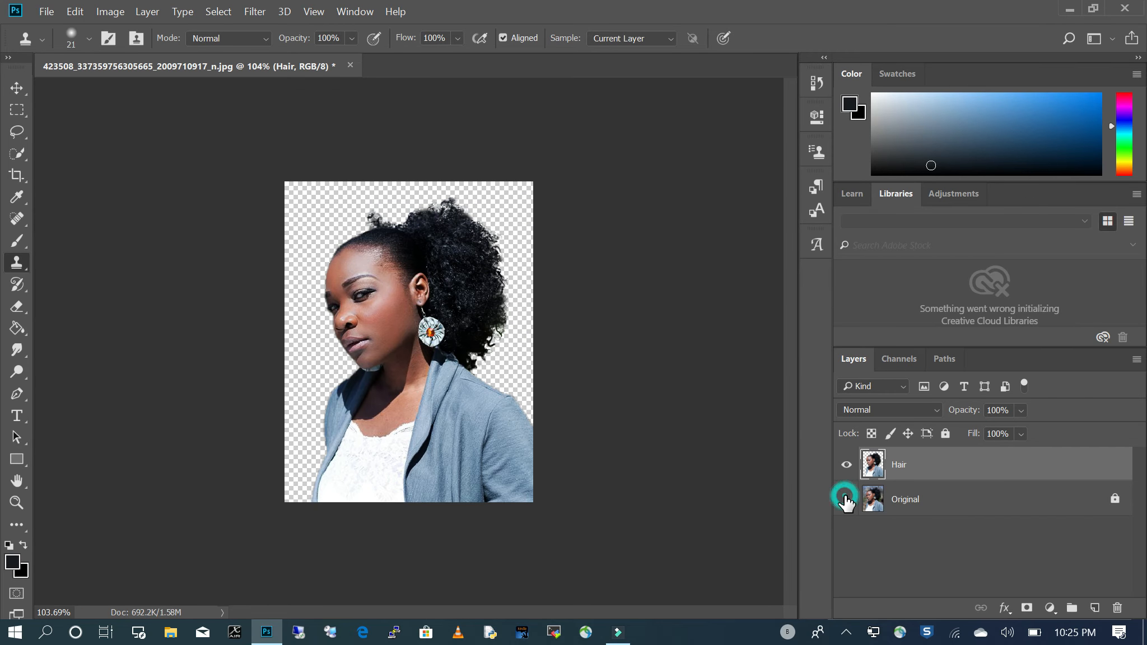
Clone extra tufts onto the top and outer edge of the hair, and check the shape against the Original layer
{"action": "scroll", "coordinate": [440, 191], "scroll_direction": "up", "scroll_amount": 2}
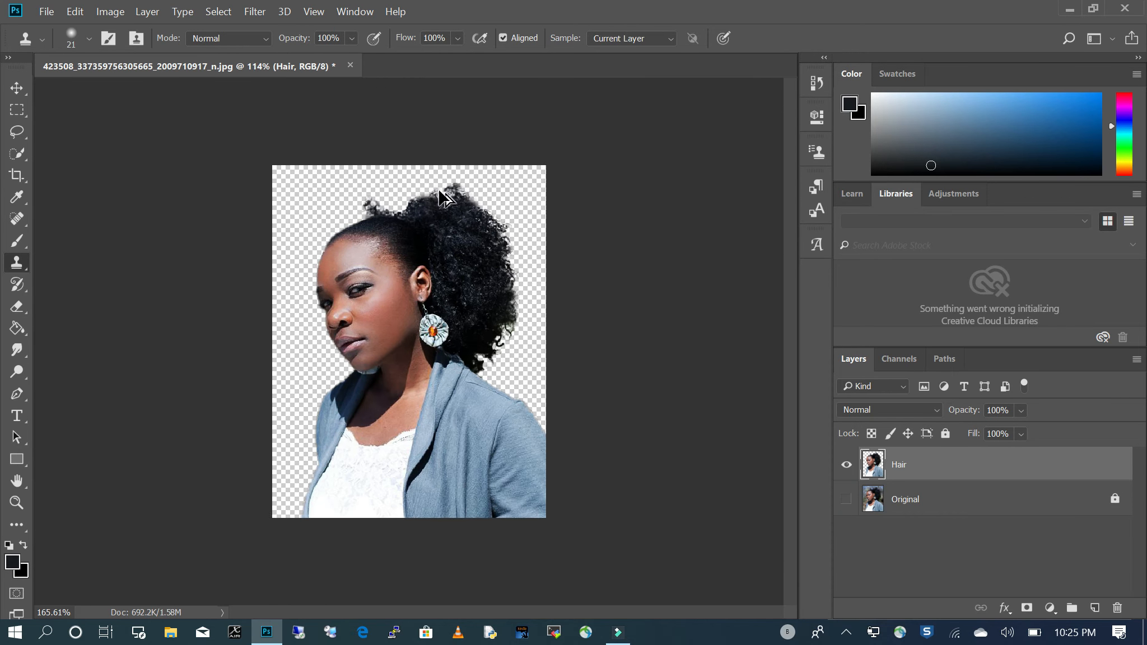
{"action": "scroll", "coordinate": [440, 192], "scroll_direction": "up", "scroll_amount": 2}
{"action": "mouse_move", "coordinate": [442, 110]}
{"action": "left_mouse_down"}
{"action": "mouse_move", "coordinate": [456, 120]}
{"action": "mouse_move", "coordinate": [441, 145]}
{"action": "mouse_move", "coordinate": [435, 95]}
{"action": "mouse_move", "coordinate": [417, 139]}
{"action": "mouse_move", "coordinate": [438, 108]}
{"action": "mouse_move", "coordinate": [460, 148]}
{"action": "mouse_move", "coordinate": [512, 177]}
{"action": "left_mouse_up"}
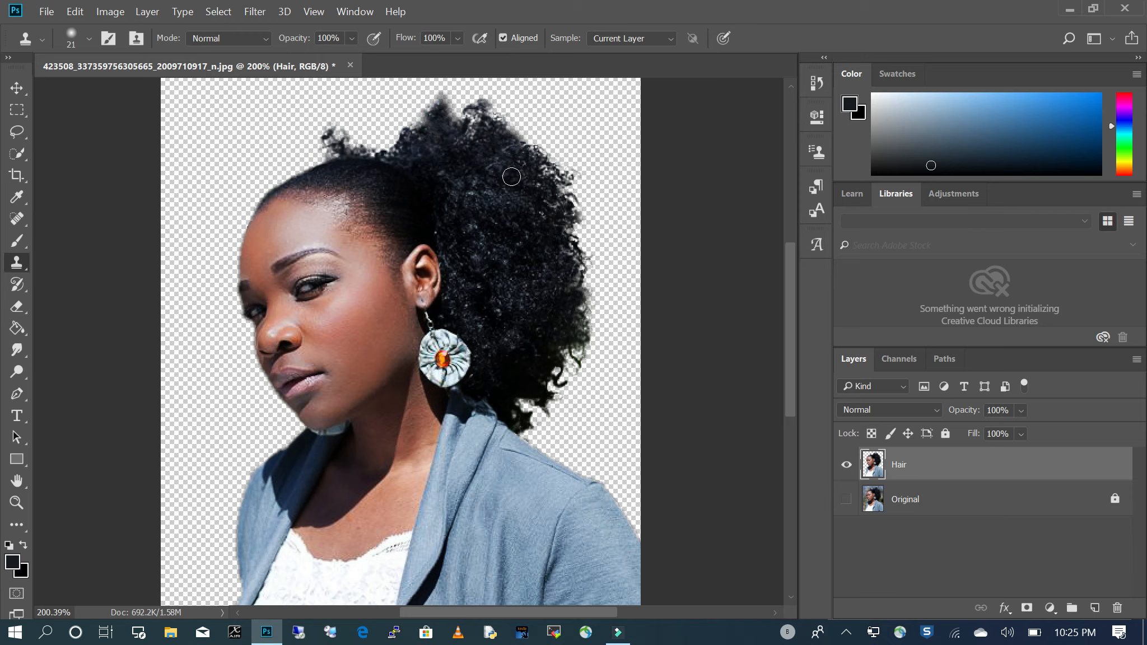
{"action": "left_click", "coordinate": [847, 498]}
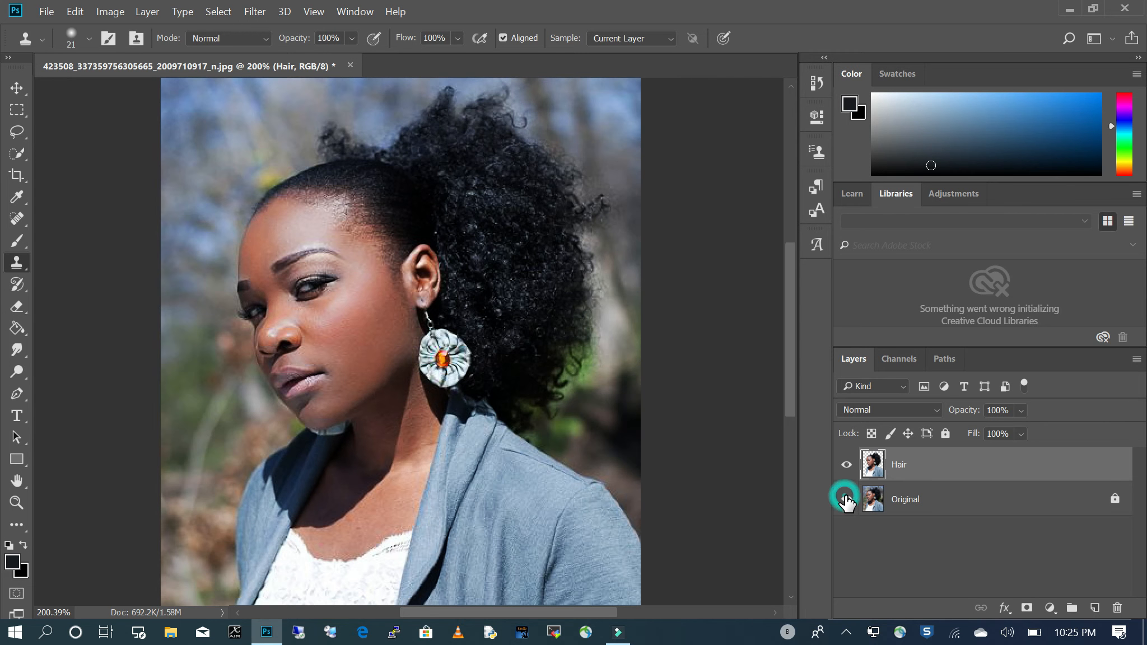
{"action": "left_click", "coordinate": [846, 498]}
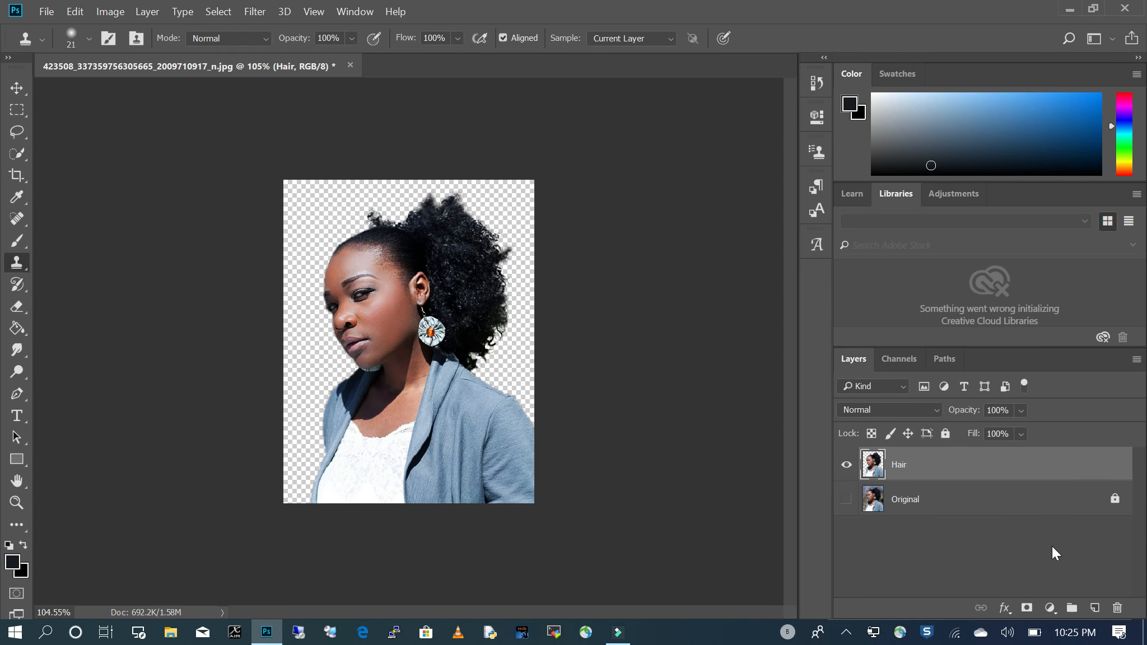
Add a new layer beneath the Hair layer and fill it with purple #a618c4 using the Paint Bucket
{"action": "left_click", "coordinate": [1096, 609]}
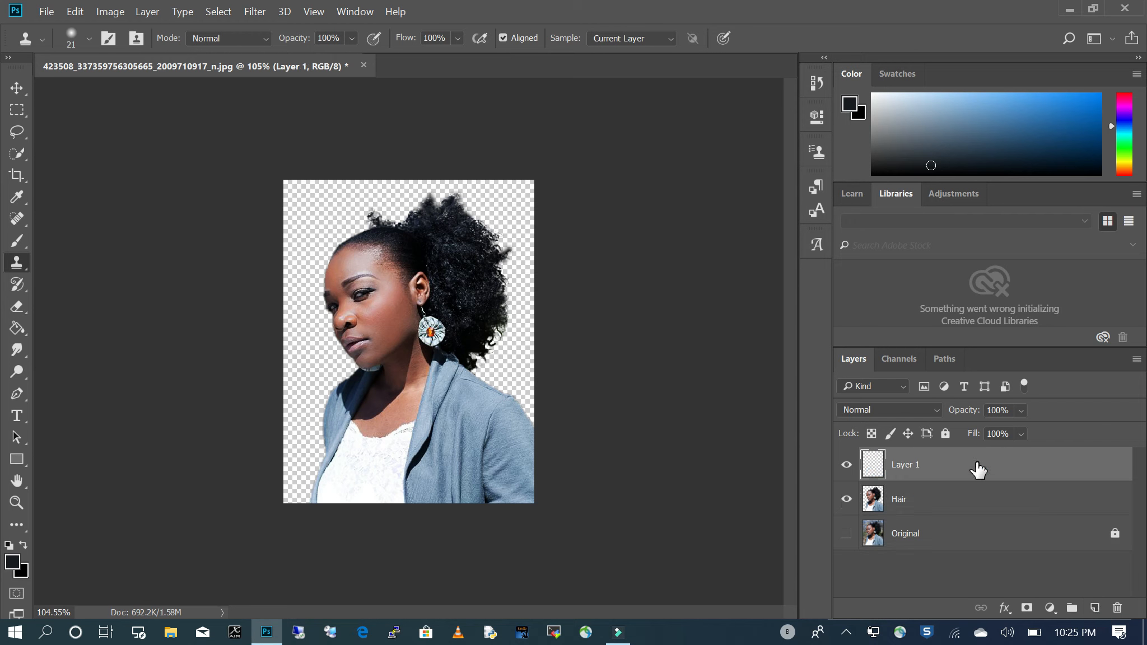
{"action": "left_click_drag", "start_coordinate": [945, 464], "coordinate": [986, 510]}
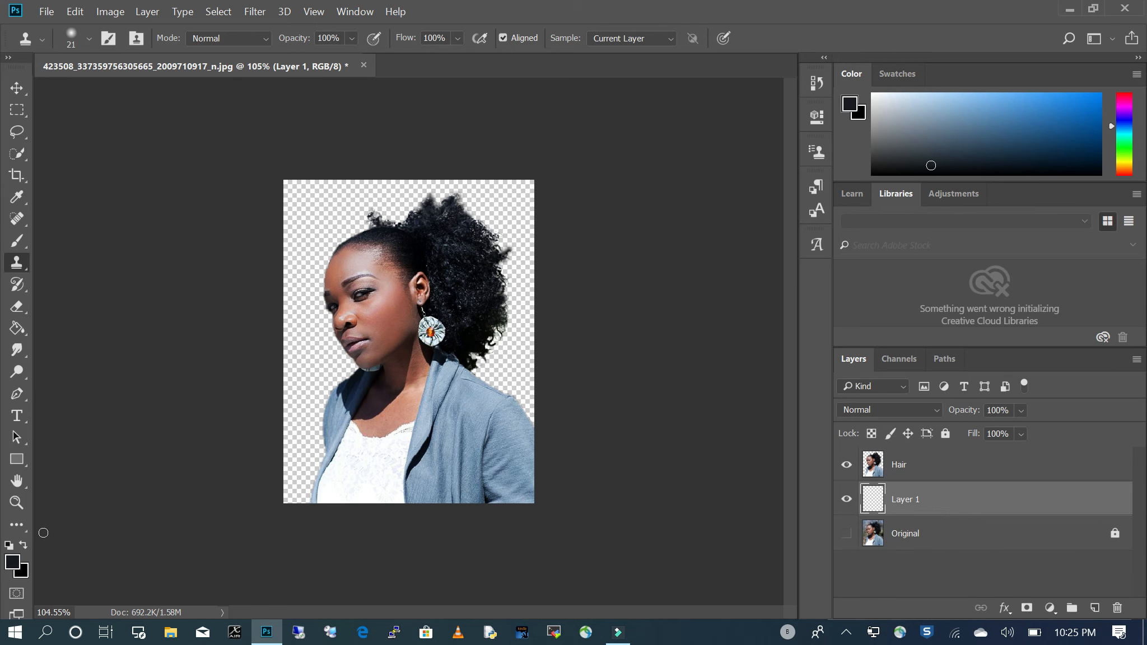
{"action": "left_click", "coordinate": [14, 561]}
{"action": "left_click", "coordinate": [932, 367]}
{"action": "left_click", "coordinate": [888, 374]}
{"action": "left_click", "coordinate": [1056, 318]}
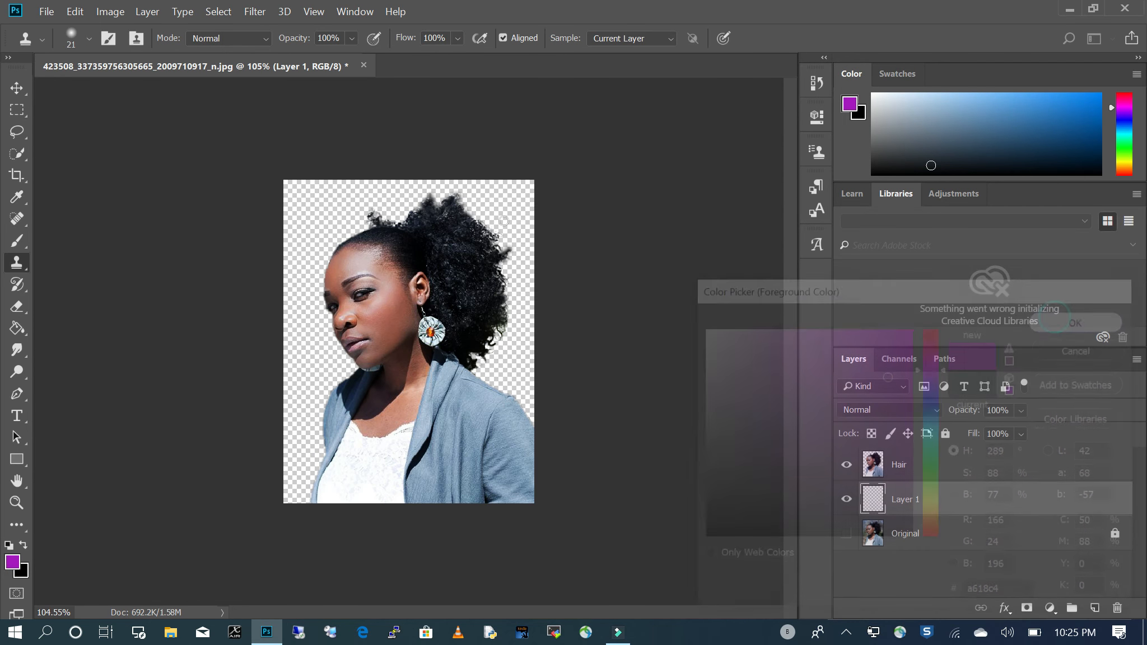
{"action": "left_click", "coordinate": [17, 328]}
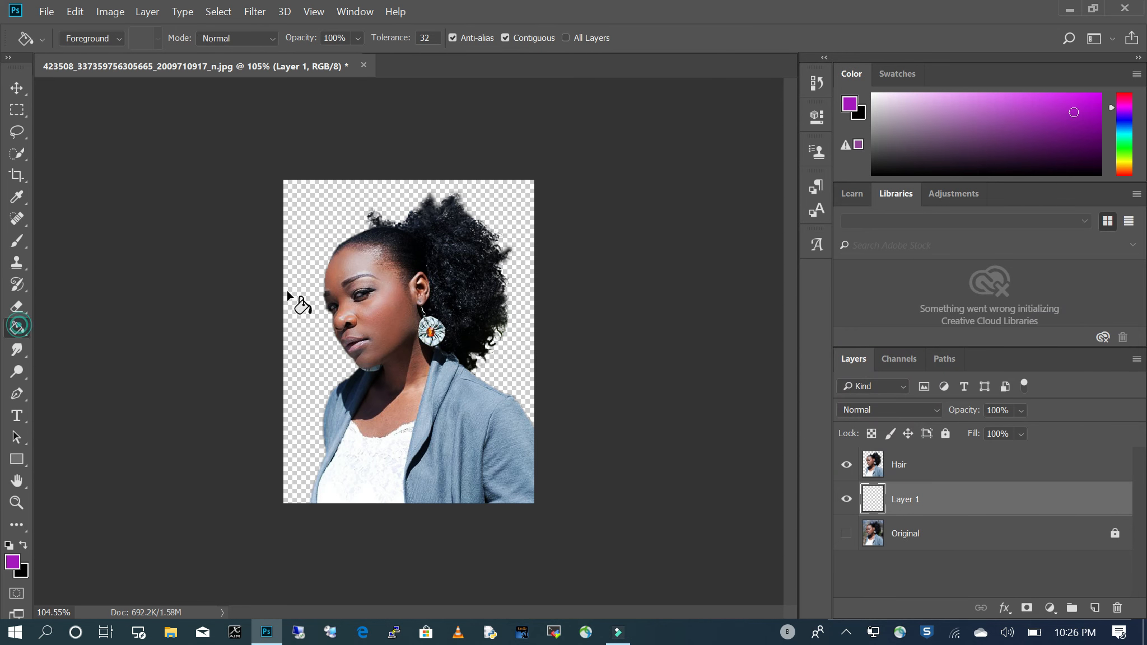
{"action": "left_click", "coordinate": [334, 211]}
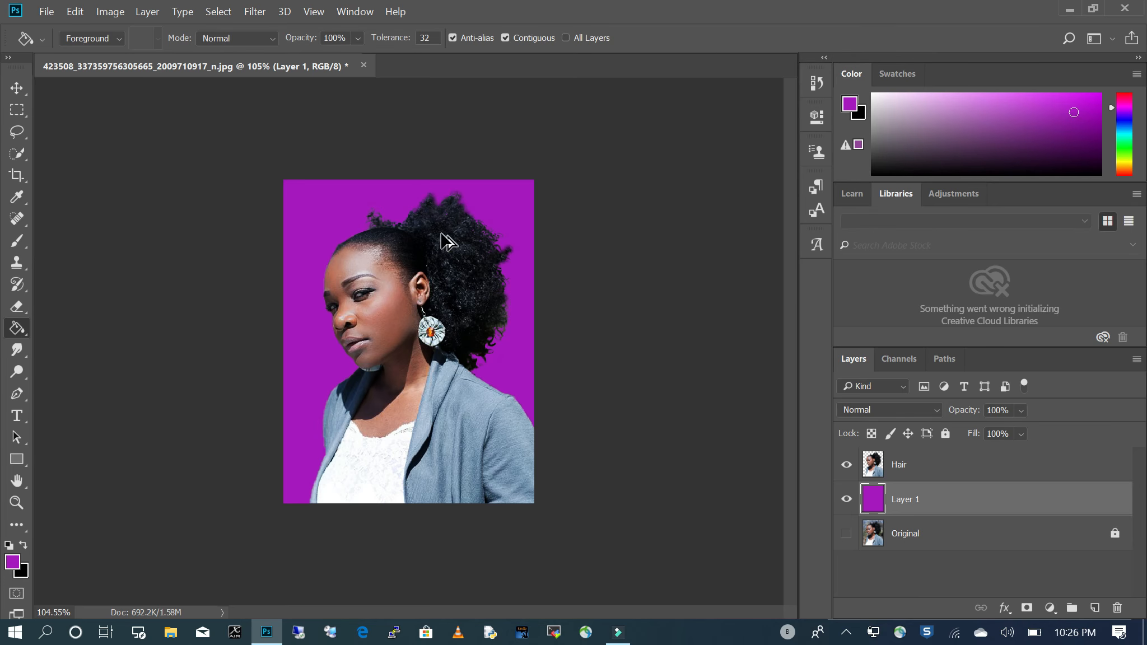
Examine the edges of the hair and jacket up close against the purple background
{"action": "scroll", "coordinate": [448, 224], "scroll_direction": "up", "scroll_amount": 7}
{"action": "scroll", "coordinate": [459, 235], "scroll_direction": "down", "scroll_amount": 6}
{"action": "scroll", "coordinate": [526, 527], "scroll_direction": "up", "scroll_amount": 2}
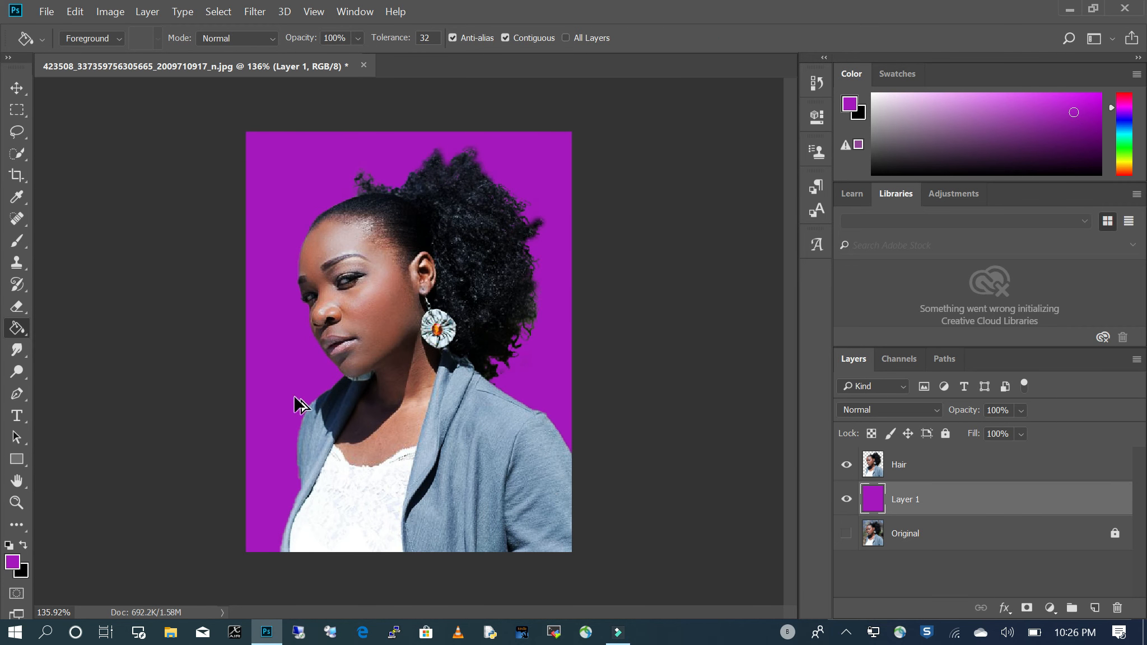
{"action": "scroll", "coordinate": [300, 513], "scroll_direction": "up", "scroll_amount": 5}
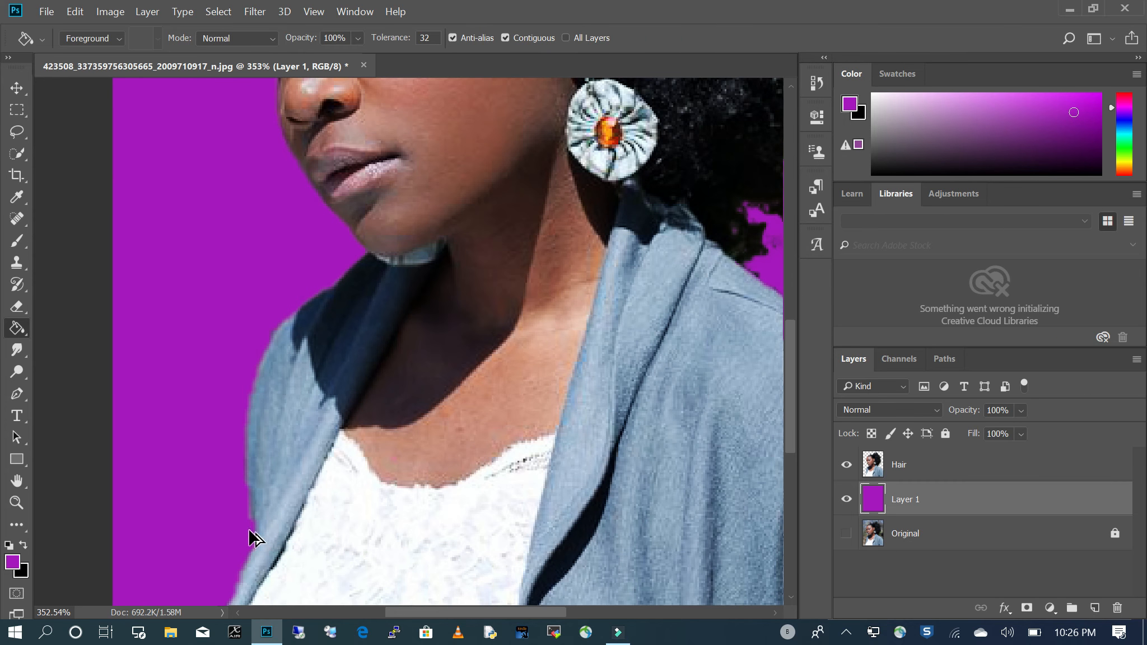
{"action": "scroll", "coordinate": [333, 333], "scroll_direction": "down", "scroll_amount": 6}
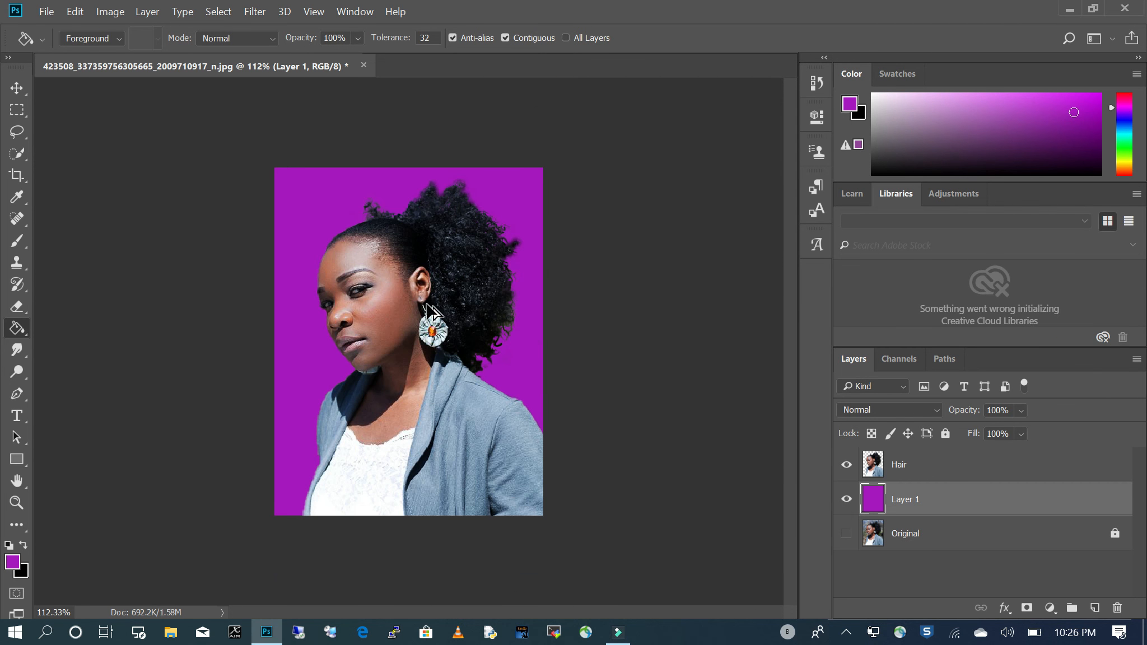
Duplicate the purple background layer beneath the Hair layer and make the copy the active layer
{"action": "scroll", "coordinate": [512, 272], "scroll_direction": "up", "scroll_amount": 2}
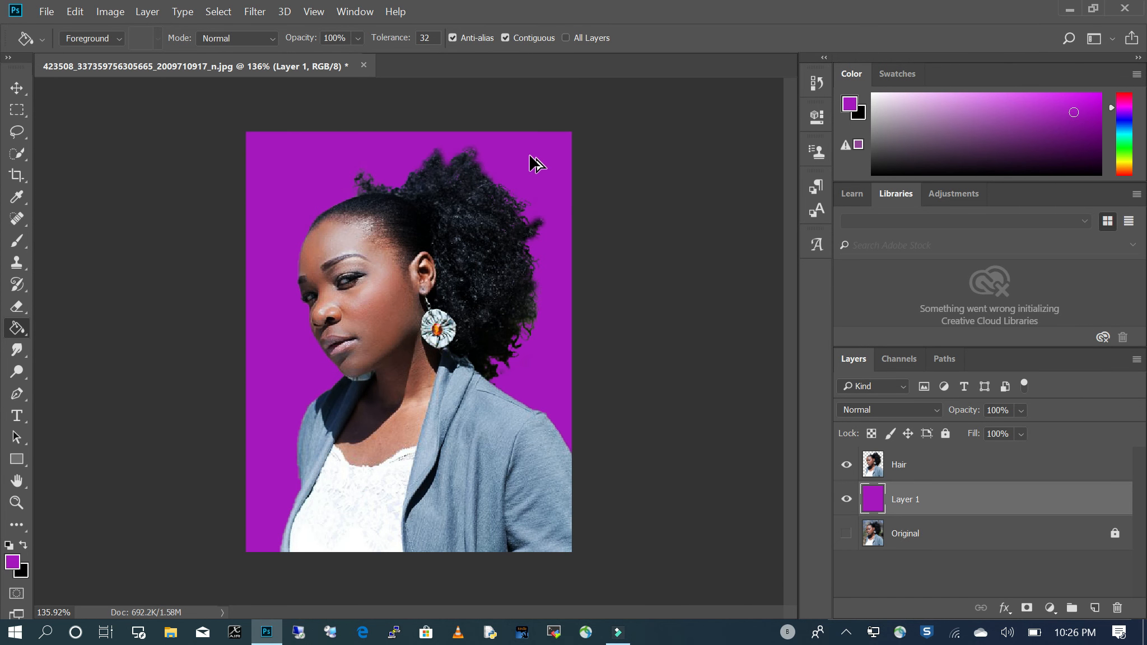
{"action": "scroll", "coordinate": [530, 163], "scroll_direction": "up", "scroll_amount": 2}
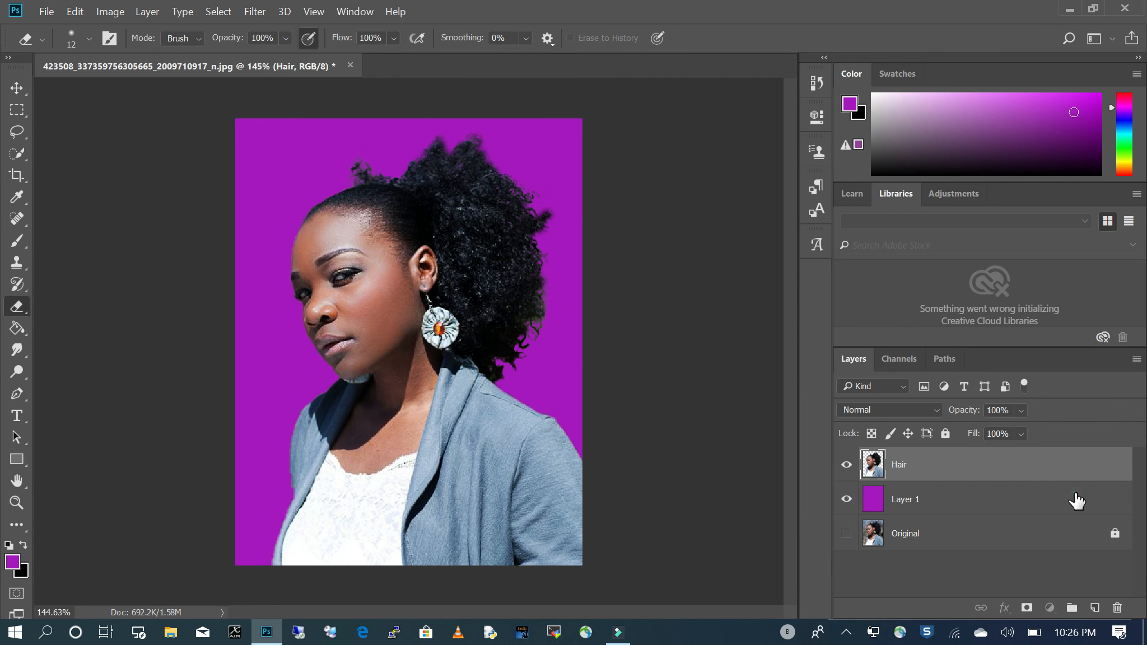
{"action": "left_click_drag", "start_coordinate": [1077, 500], "coordinate": [1095, 608]}
{"action": "left_click", "coordinate": [909, 532]}
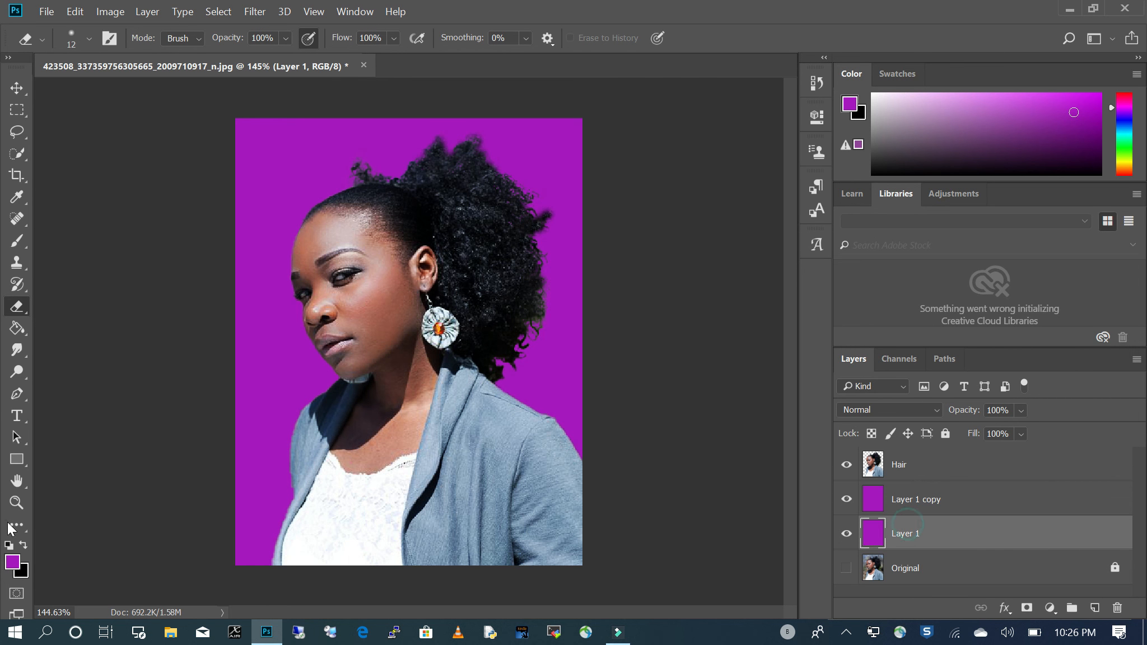
{"action": "left_click", "coordinate": [943, 493]}
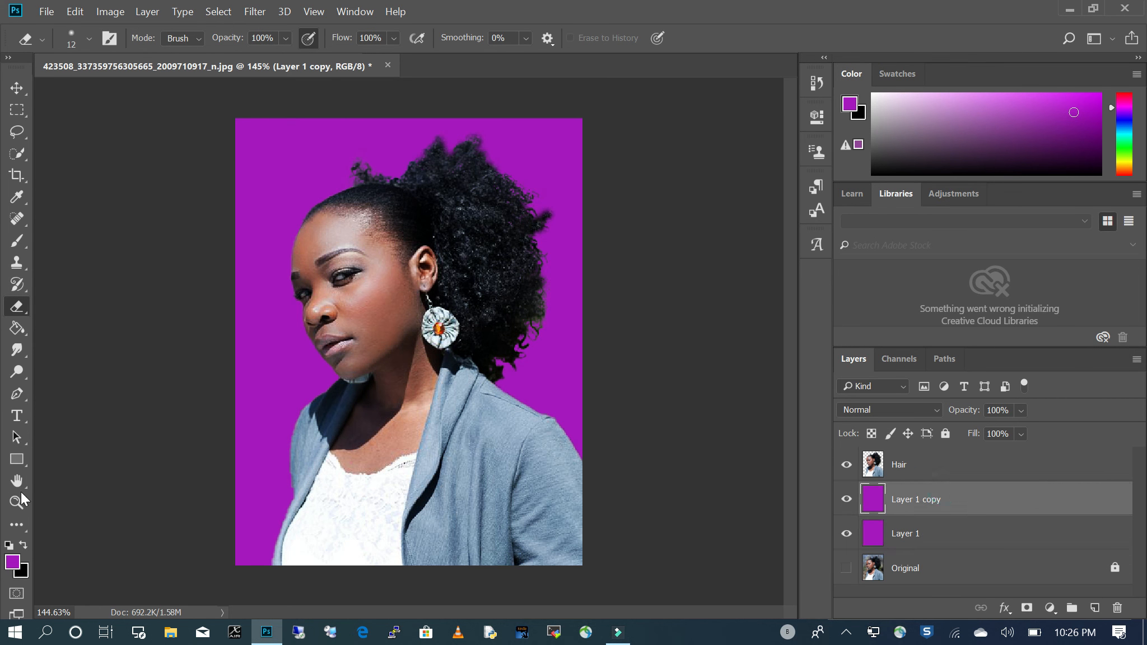
Set the foreground color to turquoise by shifting only its hue, ready for filling the duplicated background layer with the Paint Bucket
{"action": "left_click", "coordinate": [13, 562]}
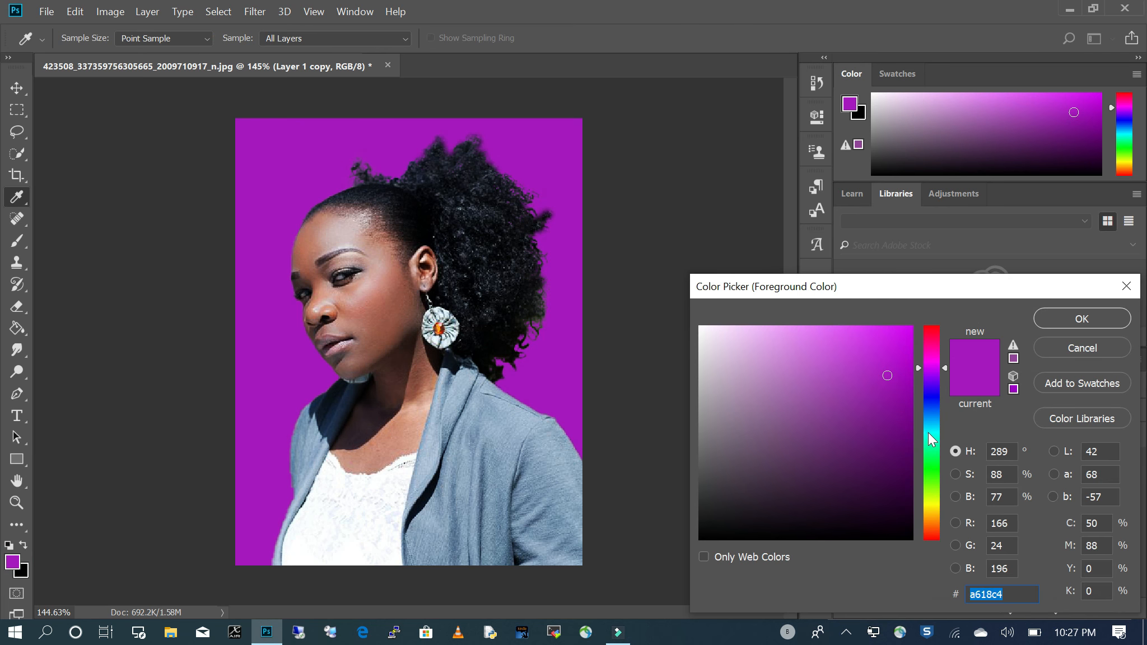
{"action": "left_click", "coordinate": [929, 434]}
{"action": "left_click", "coordinate": [1082, 318]}
{"action": "left_click", "coordinate": [8, 315]}
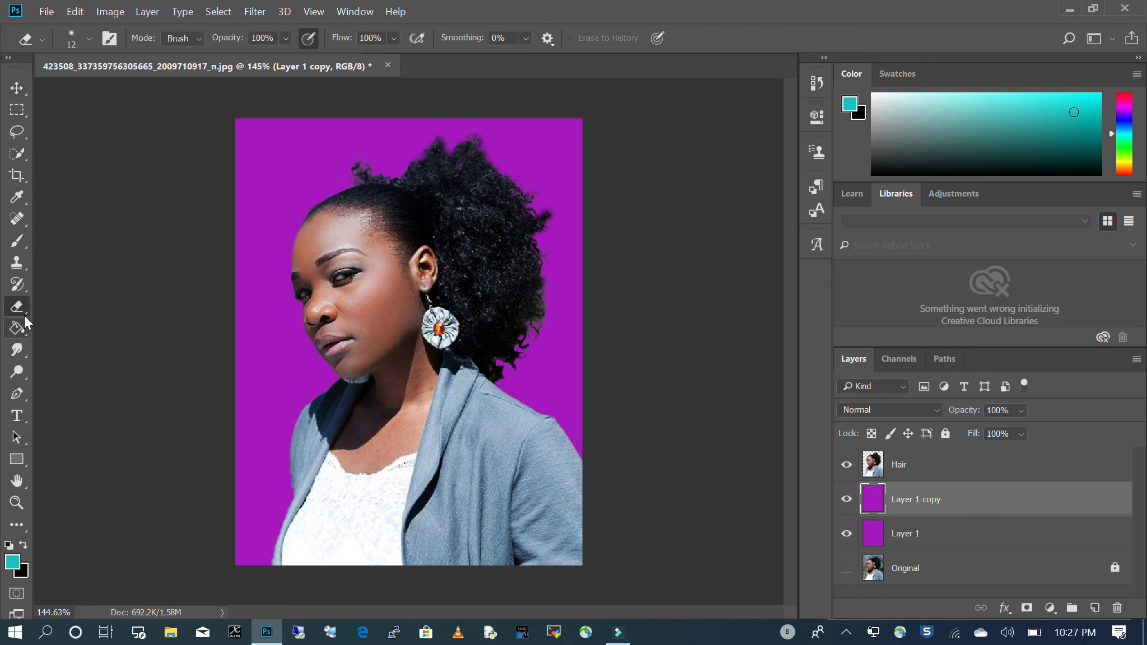